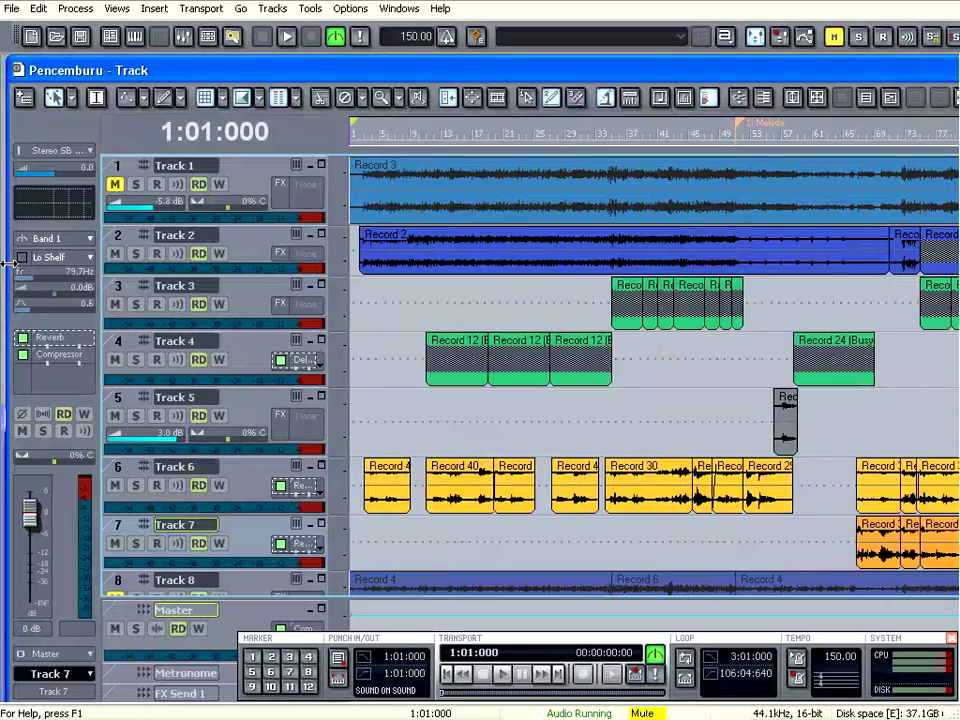
Move the Pencemburu Track window to the workspace's left edge, then stretch it to full width and extend it downward over the Piano Roll.
{"action": "left_click_drag", "start_coordinate": [380, 72], "coordinate": [422, 73]}
{"action": "left_click_drag", "start_coordinate": [5, 281], "coordinate": [334, 281]}
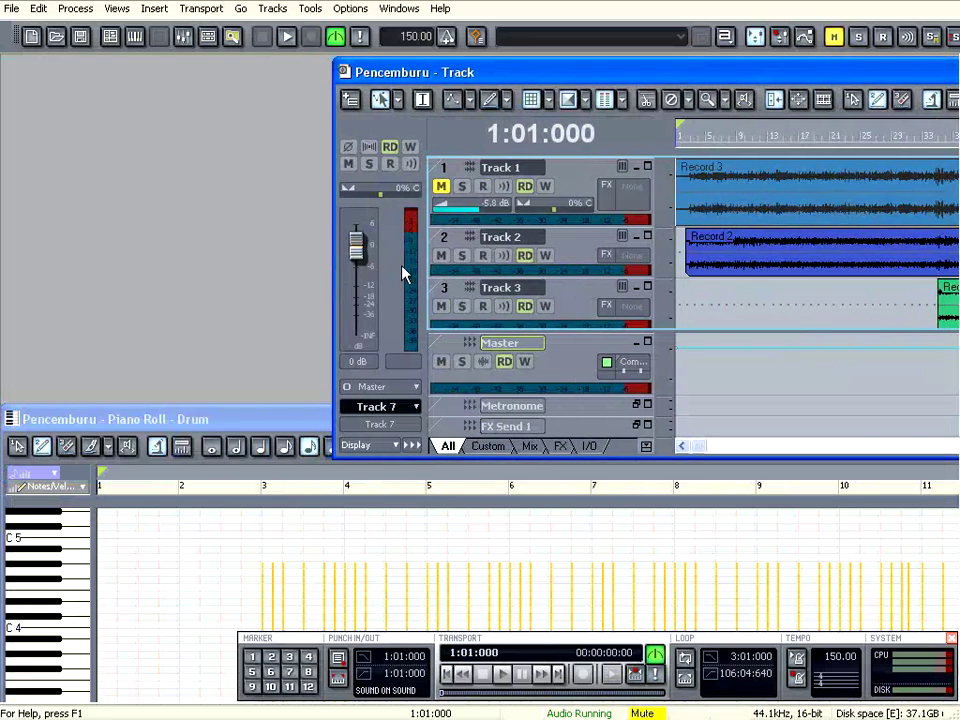
{"action": "left_click_drag", "start_coordinate": [744, 81], "coordinate": [423, 81]}
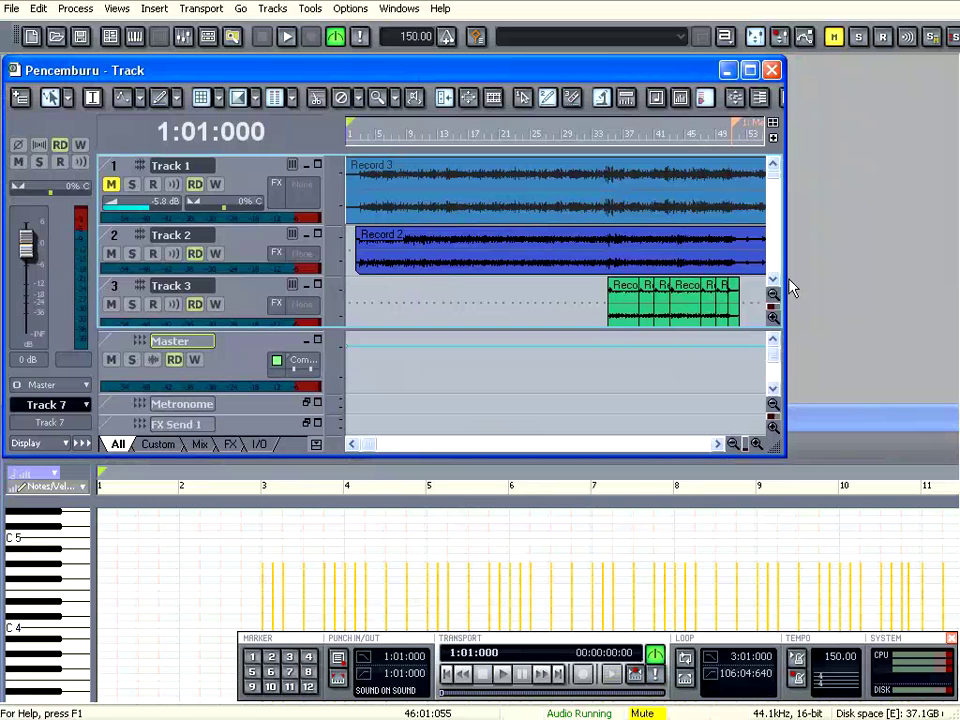
{"action": "left_click_drag", "start_coordinate": [787, 284], "coordinate": [955, 285]}
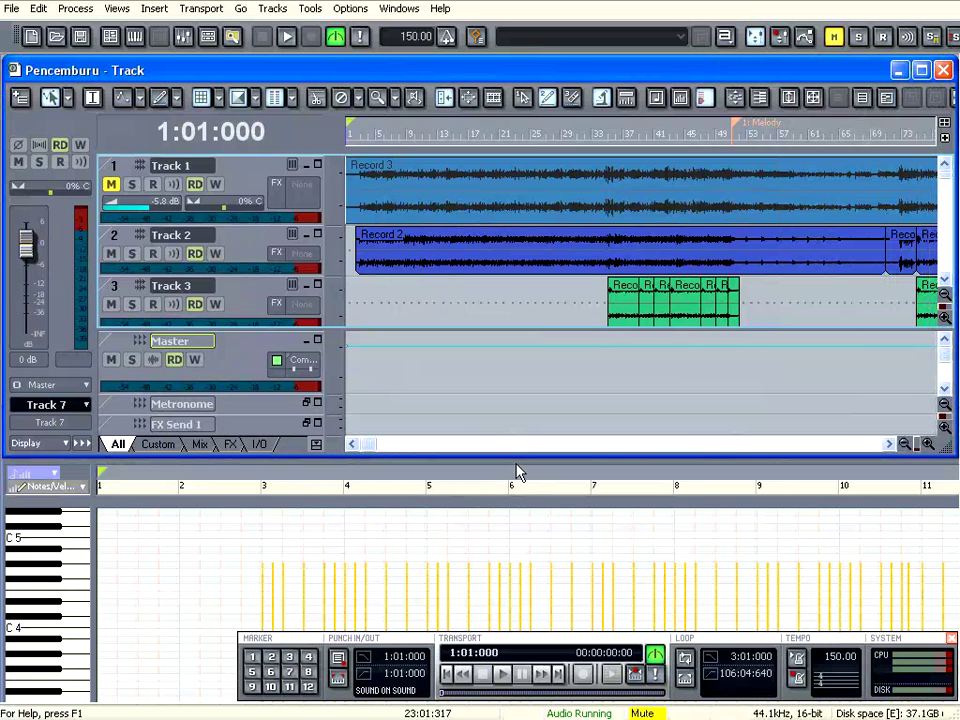
{"action": "left_click_drag", "start_coordinate": [516, 455], "coordinate": [520, 546]}
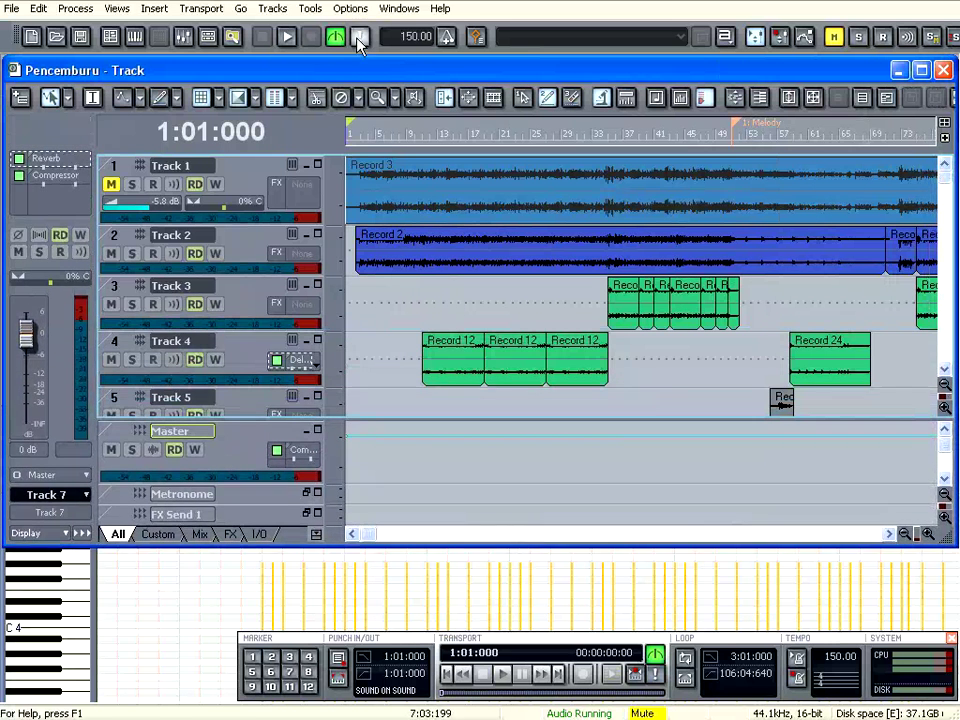
Examine the Audio Data settings in Global Options, including the global audio and picture folders, and close them without changes.
{"action": "left_click", "coordinate": [350, 8]}
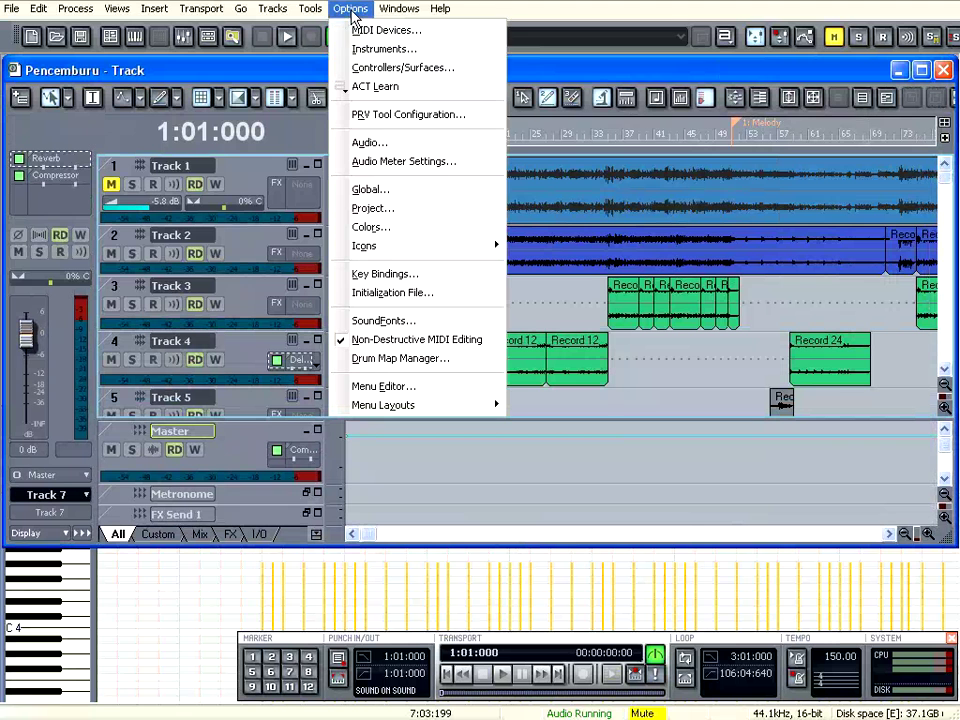
{"action": "left_click", "coordinate": [366, 189]}
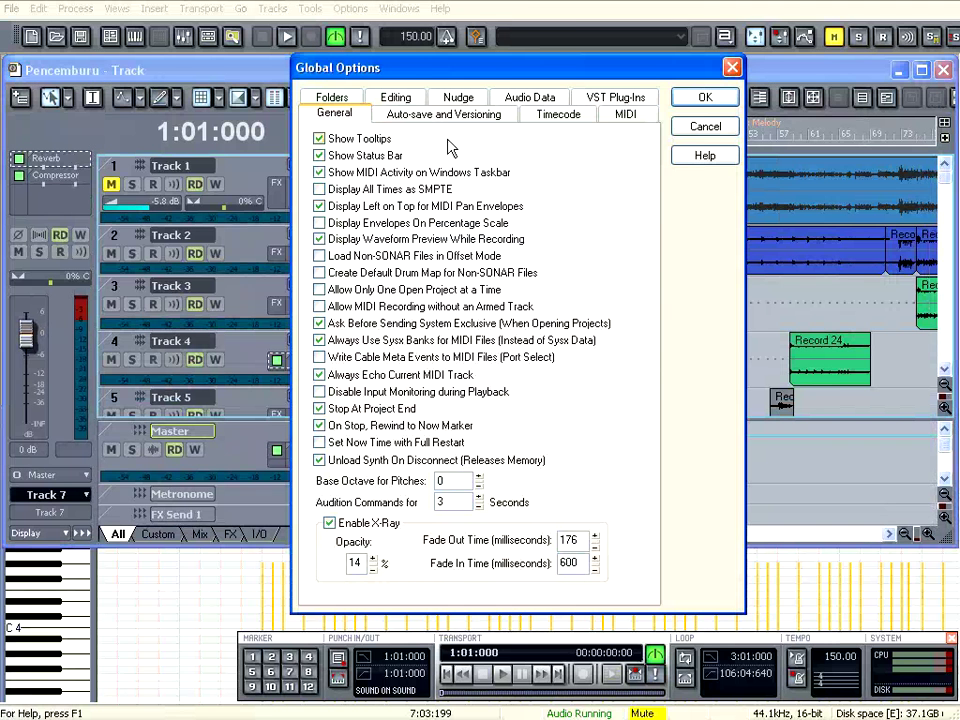
{"action": "left_click", "coordinate": [524, 98]}
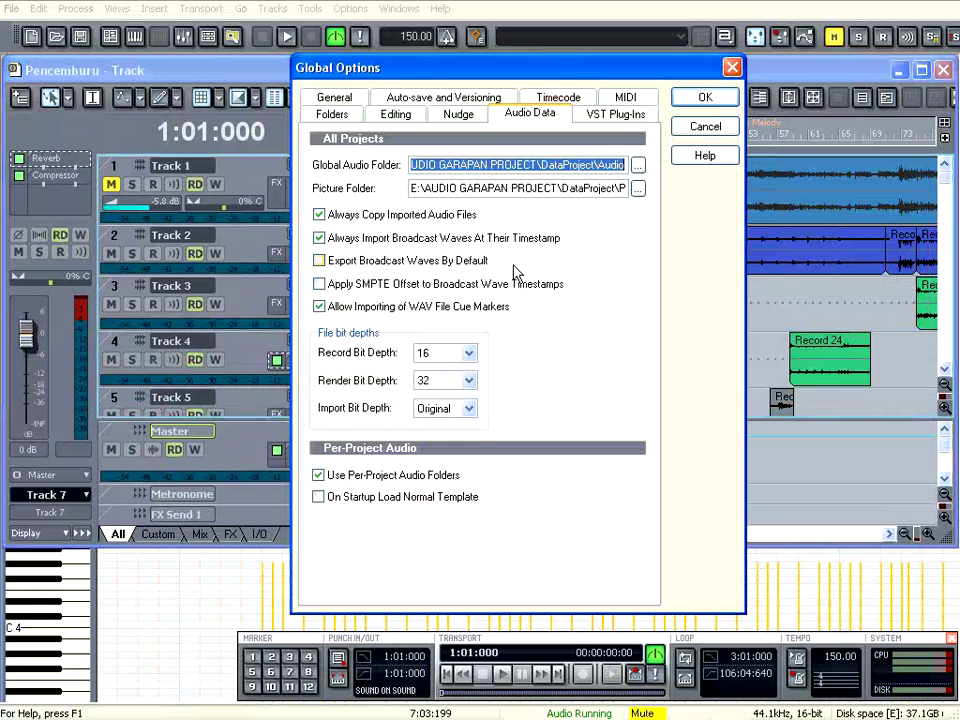
{"action": "left_click", "coordinate": [553, 188]}
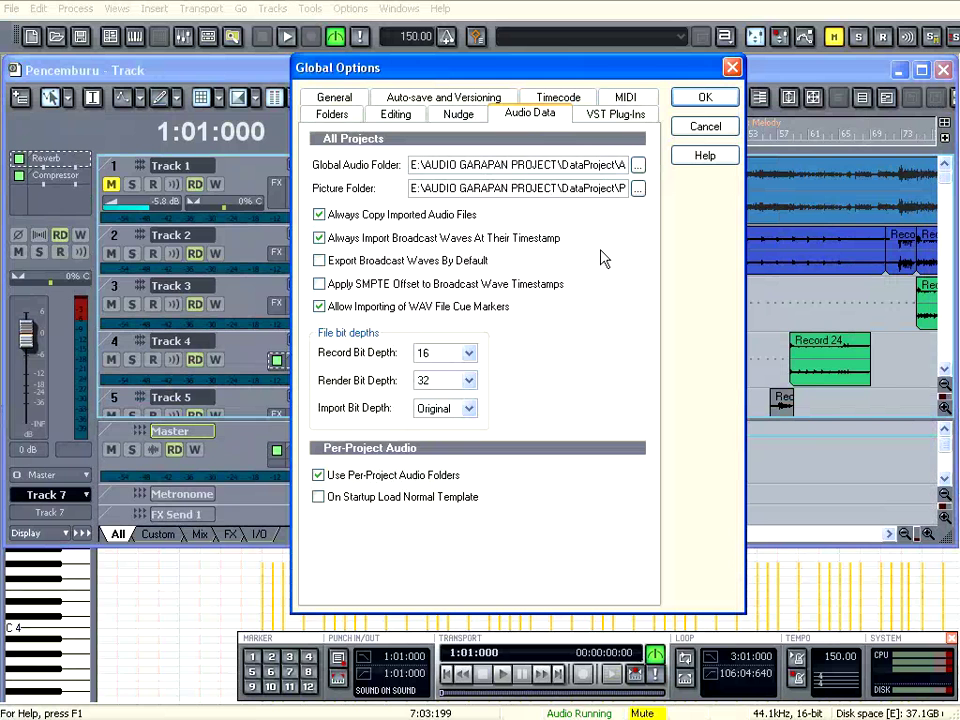
{"action": "left_click", "coordinate": [705, 126]}
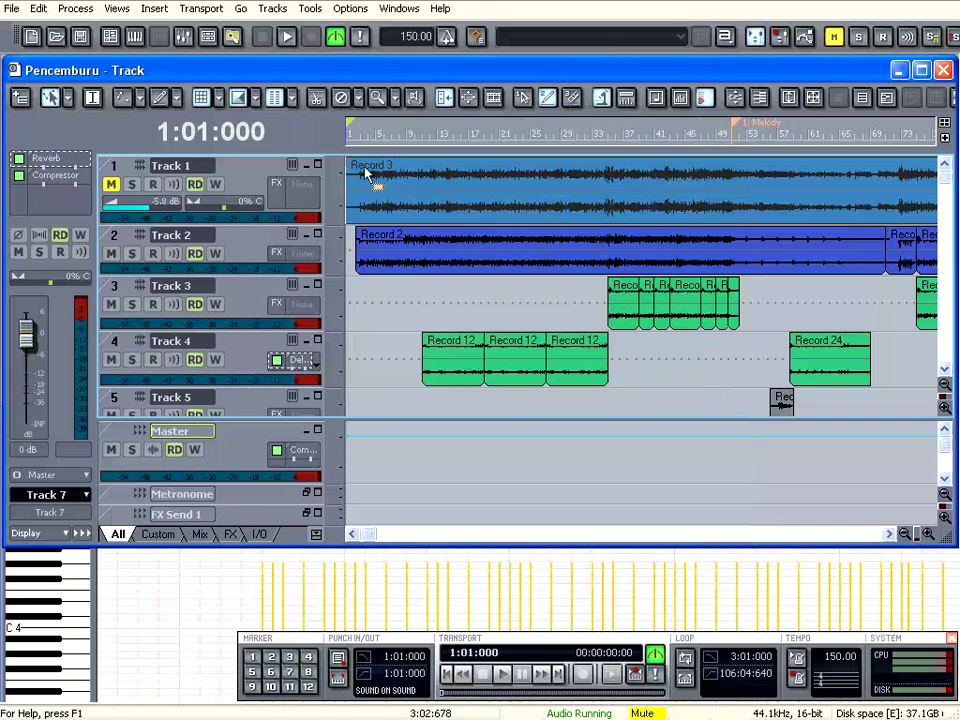
Extend the Track window down to the transport and hide the bus pane to show more of the project's tracks.
{"action": "left_click", "coordinate": [904, 533]}
{"action": "left_click_drag", "start_coordinate": [944, 176], "coordinate": [953, 283]}
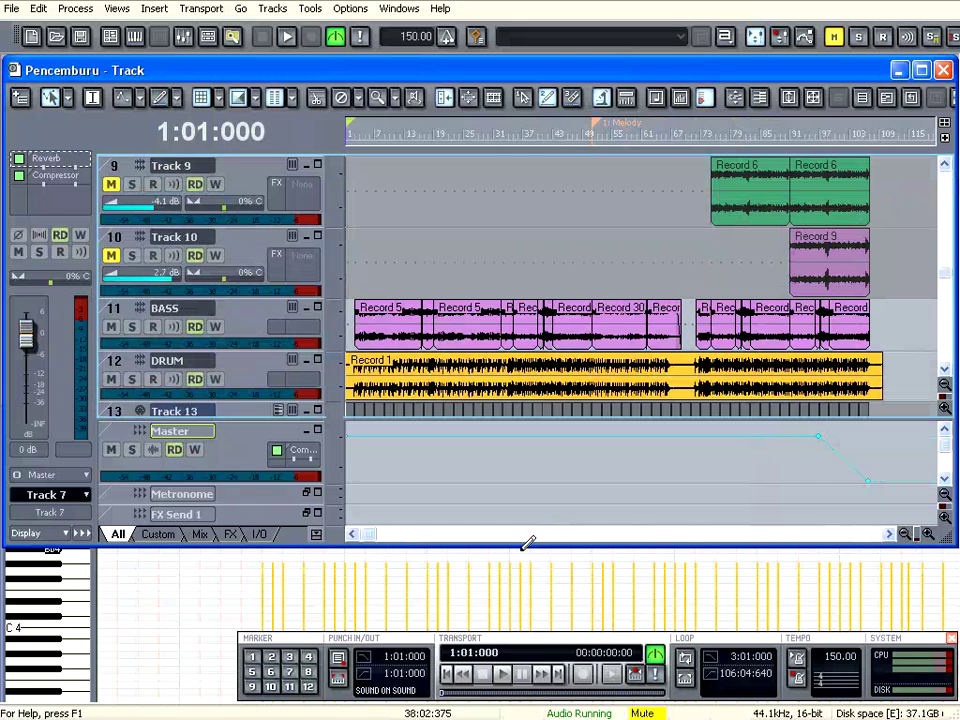
{"action": "left_click_drag", "start_coordinate": [519, 549], "coordinate": [529, 624]}
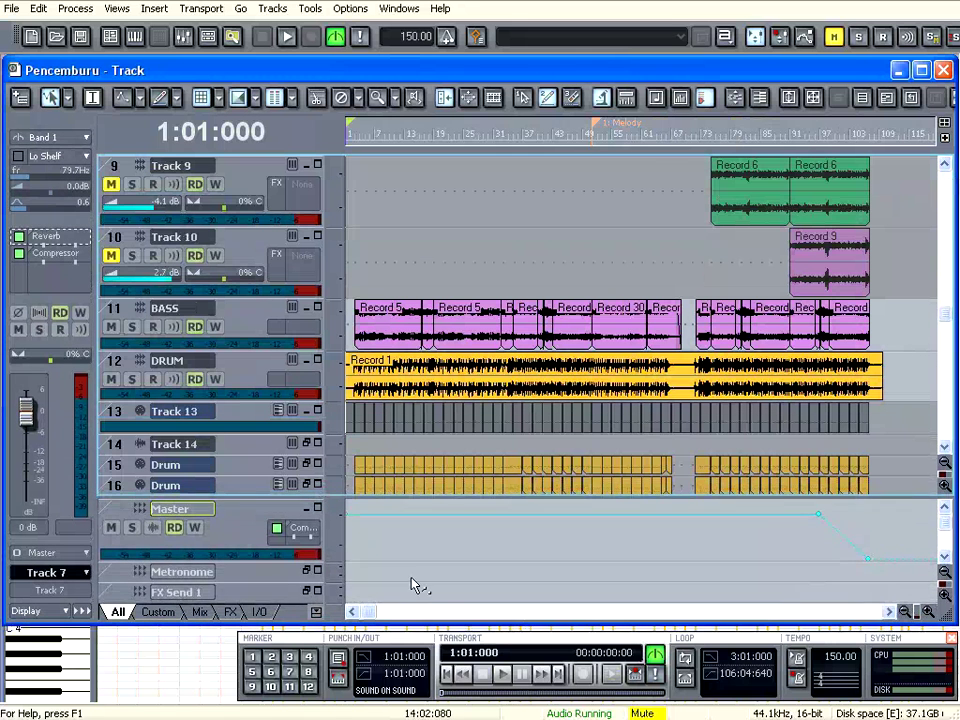
{"action": "left_click", "coordinate": [316, 612]}
{"action": "left_click_drag", "start_coordinate": [934, 381], "coordinate": [931, 237]}
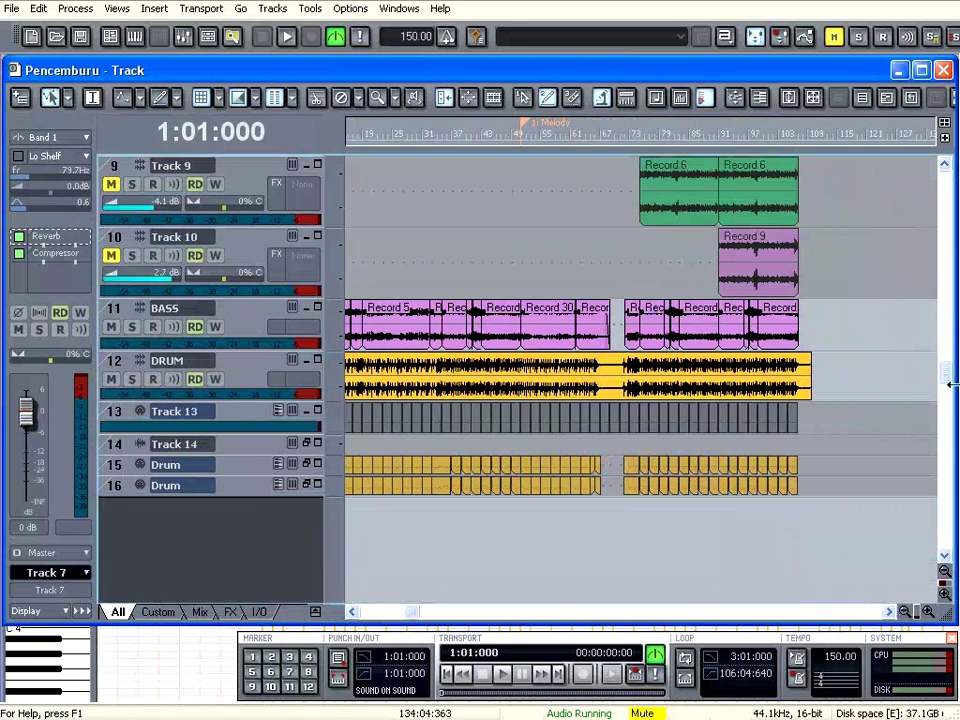
{"action": "left_click_drag", "start_coordinate": [947, 372], "coordinate": [948, 184]}
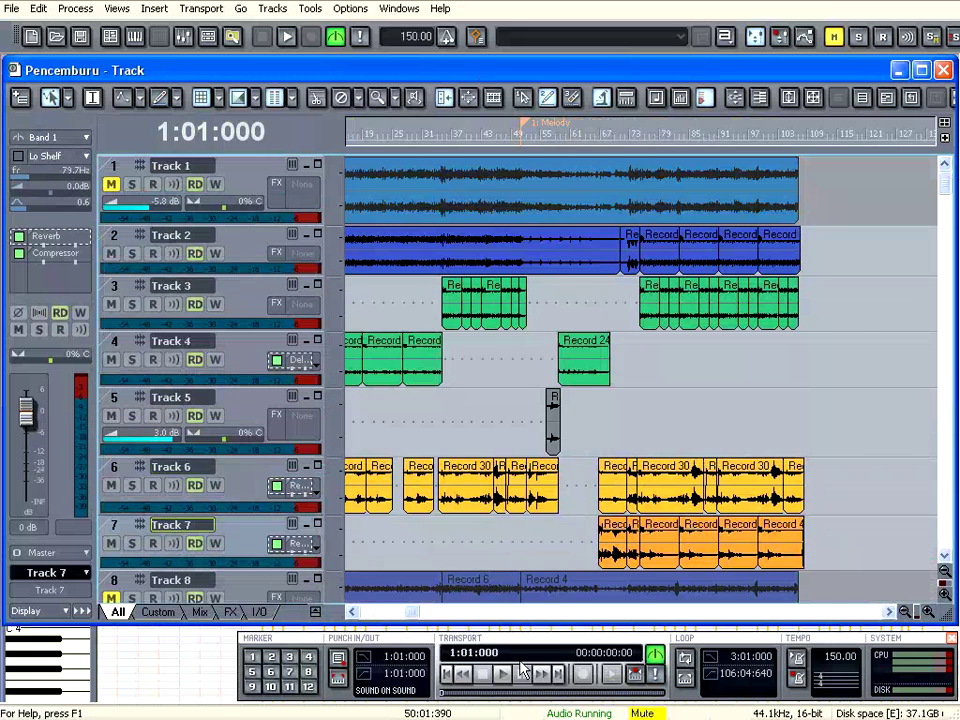
Play the song from the beginning, continue playback from measure 34, and stop it.
{"action": "left_click", "coordinate": [447, 678]}
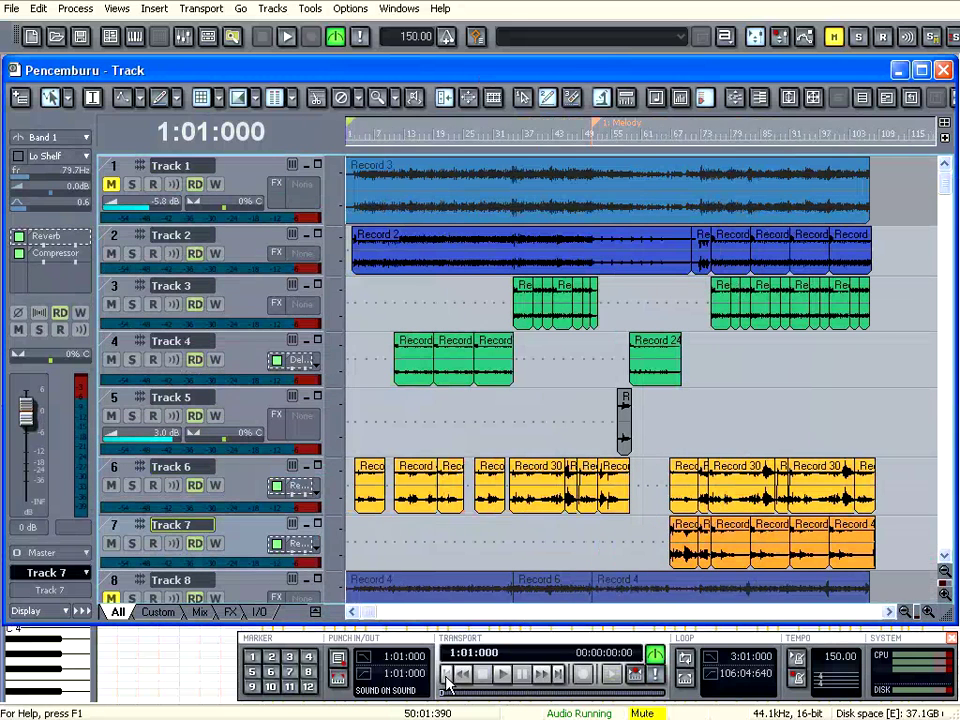
{"action": "left_click", "coordinate": [503, 678]}
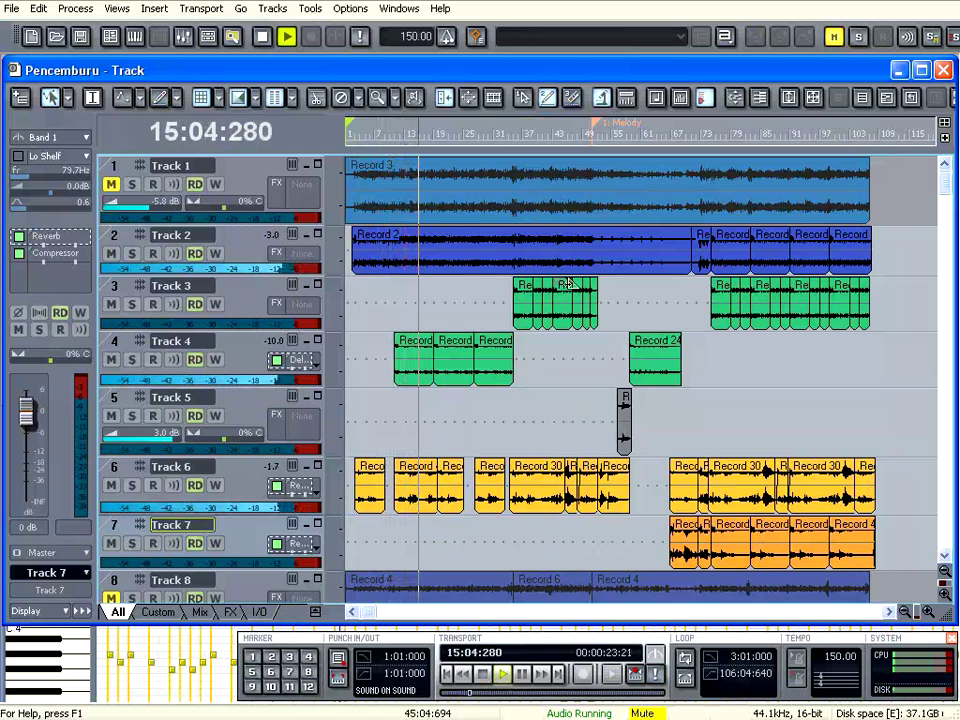
{"action": "left_click", "coordinate": [509, 125]}
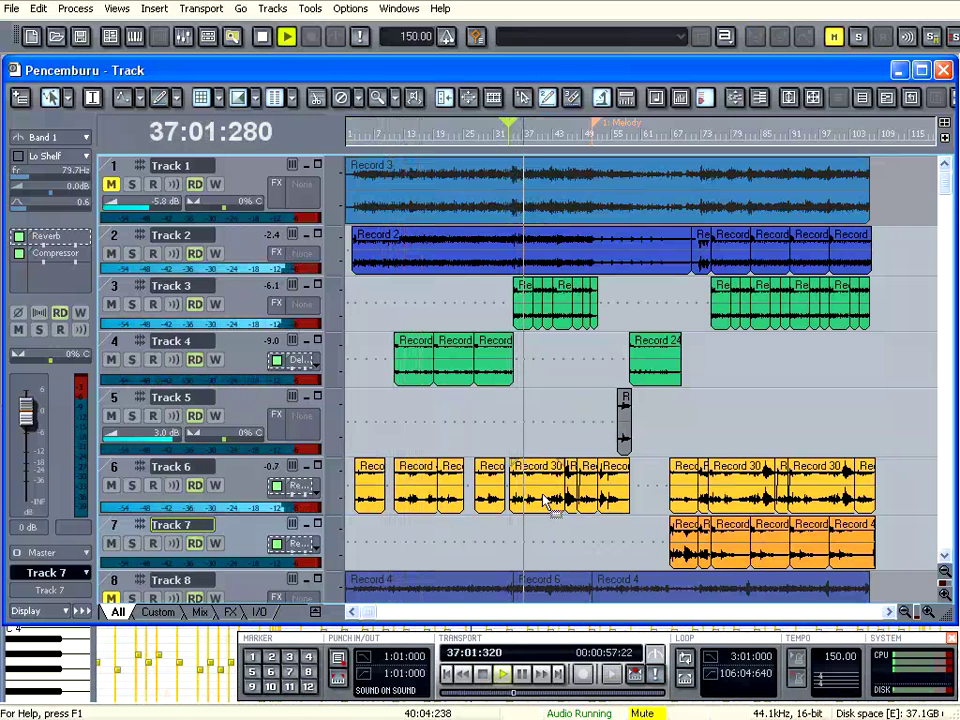
{"action": "left_click", "coordinate": [484, 678]}
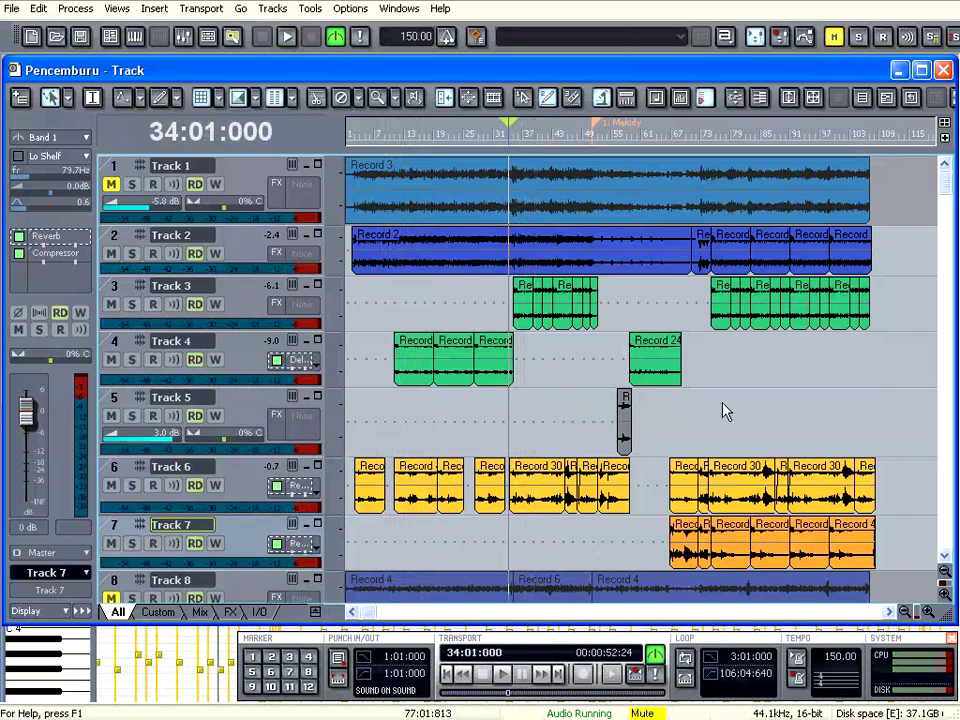
Save a copy of the project as Pencemburu01 in the Normal file type.
{"action": "left_click", "coordinate": [12, 9]}
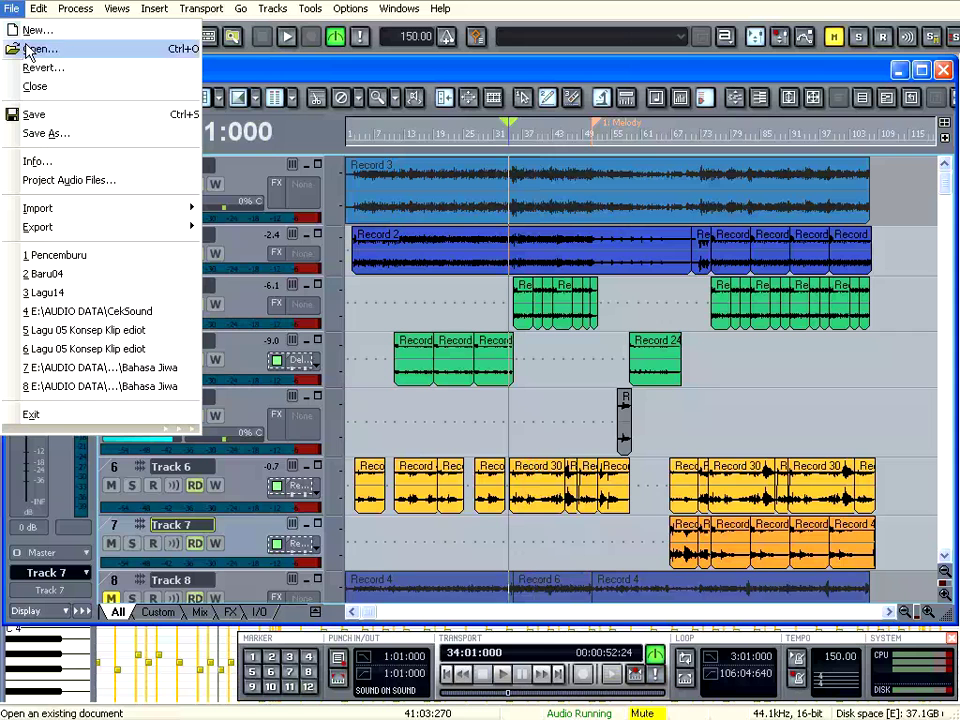
{"action": "left_click", "coordinate": [42, 133]}
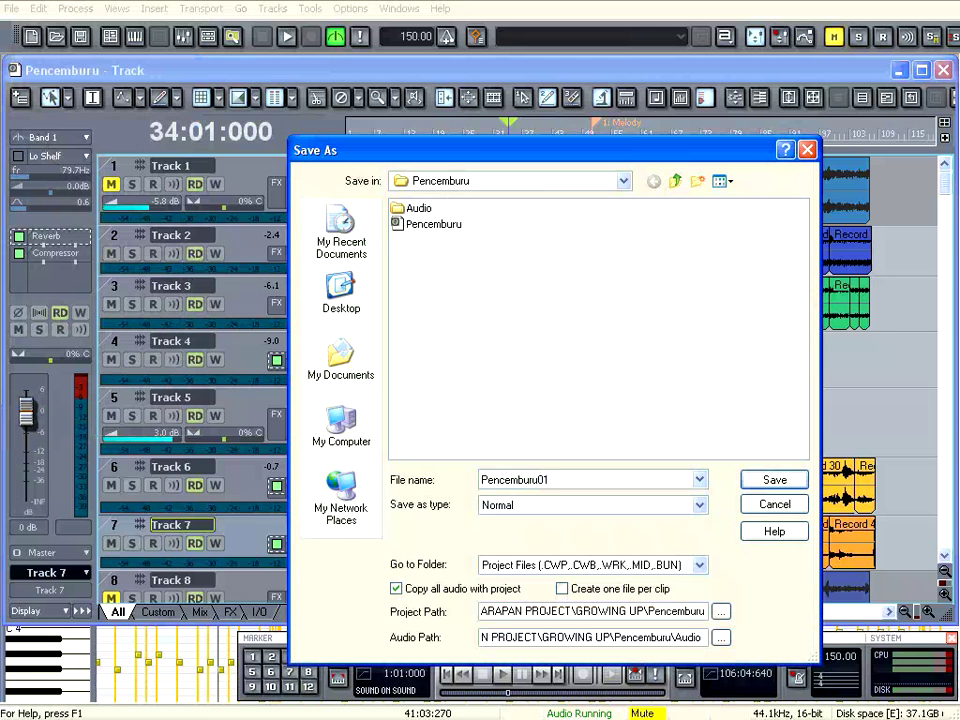
{"action": "left_click", "coordinate": [699, 506]}
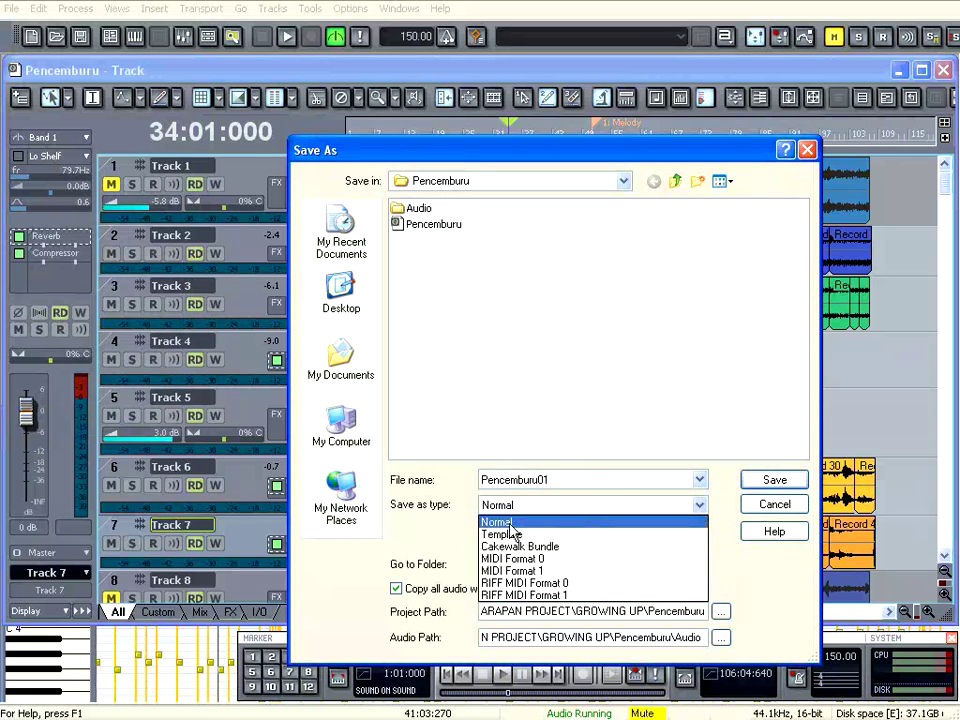
{"action": "left_click", "coordinate": [508, 523]}
{"action": "left_click", "coordinate": [767, 482]}
Switch to Windows Explorer and examine the project file sizes in the Pencemburu folder using the Details view with adjusted columns, then return to SONAR.
{"action": "left_click", "coordinate": [574, 278]}
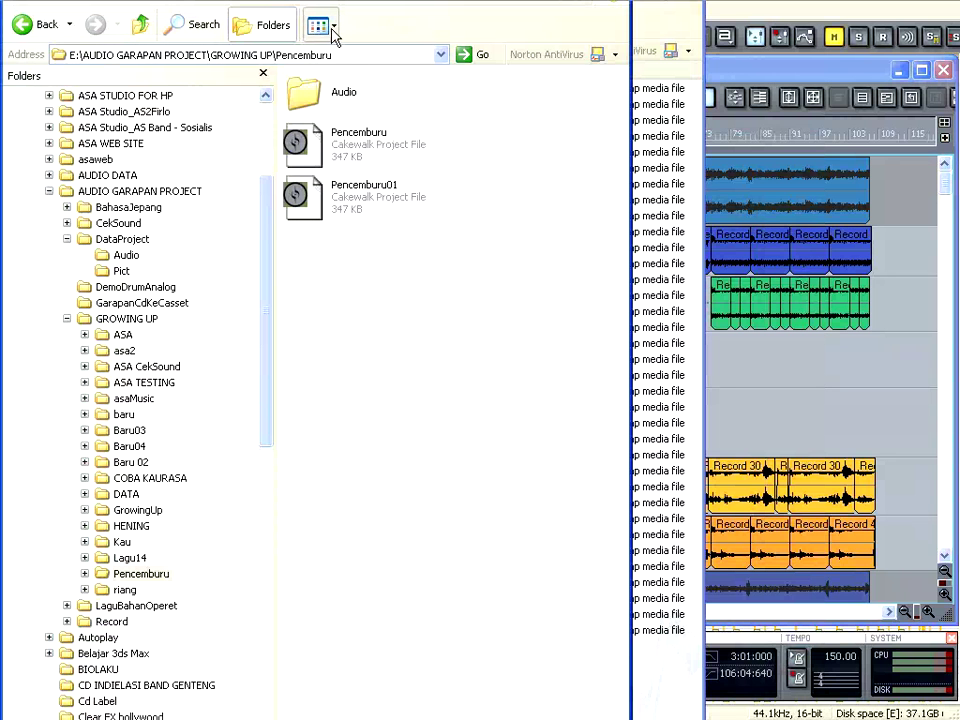
{"action": "left_click", "coordinate": [333, 30]}
{"action": "left_click", "coordinate": [339, 116]}
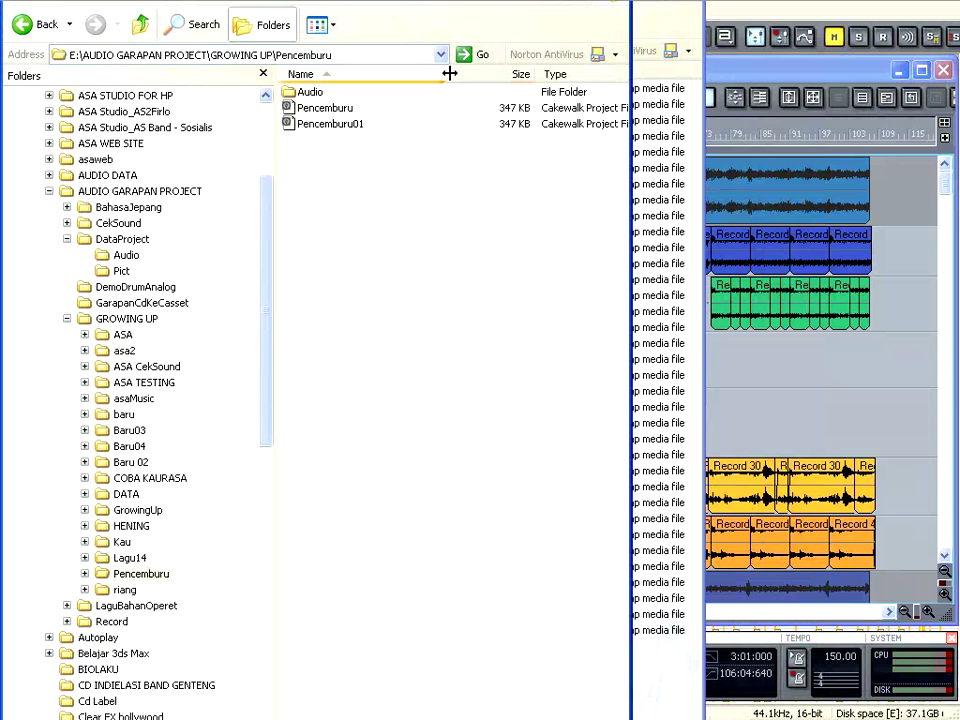
{"action": "left_click_drag", "start_coordinate": [446, 74], "coordinate": [405, 74]}
{"action": "left_click_drag", "start_coordinate": [495, 75], "coordinate": [465, 75]}
{"action": "left_click_drag", "start_coordinate": [403, 75], "coordinate": [446, 75]}
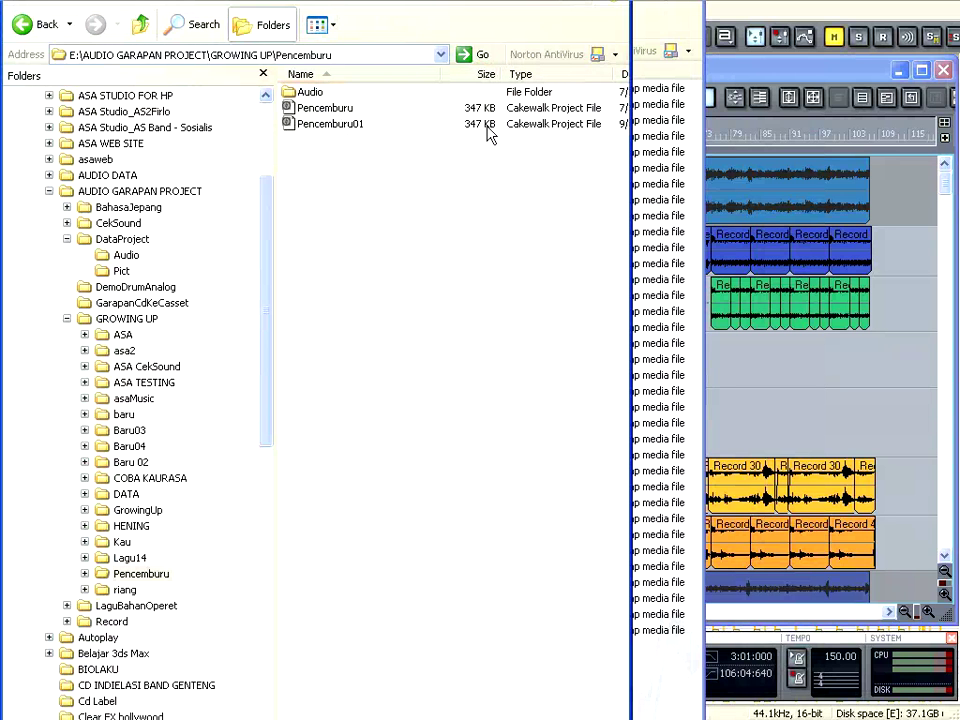
{"action": "left_click", "coordinate": [795, 6]}
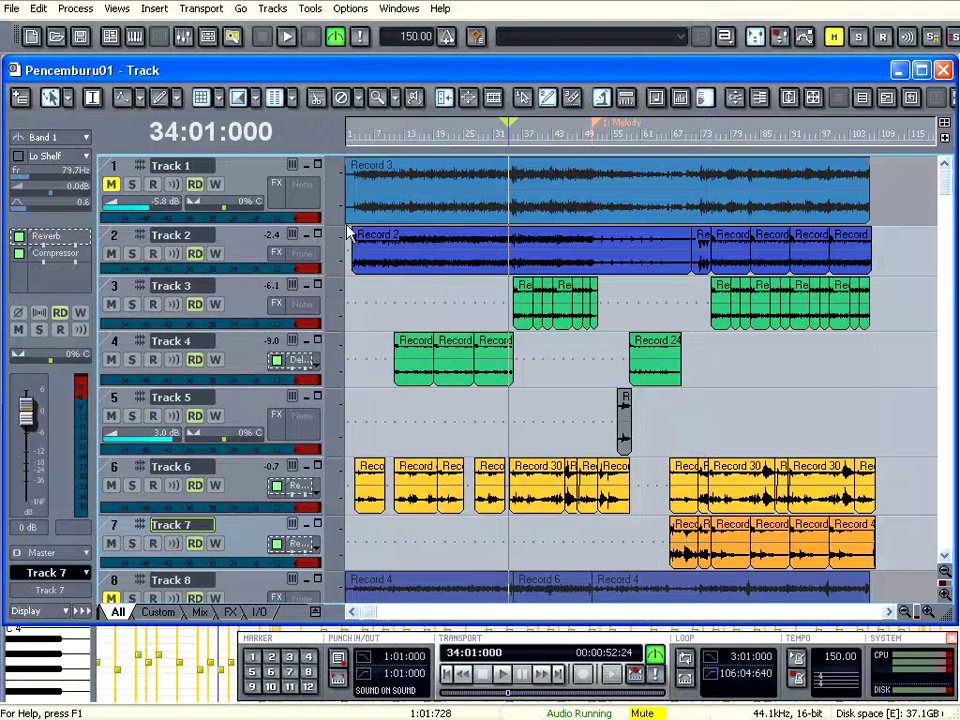
Save the project as PencemburuDanAudioData in the Cakewalk Bundle file type in the Pencemburu folder.
{"action": "left_click", "coordinate": [13, 8]}
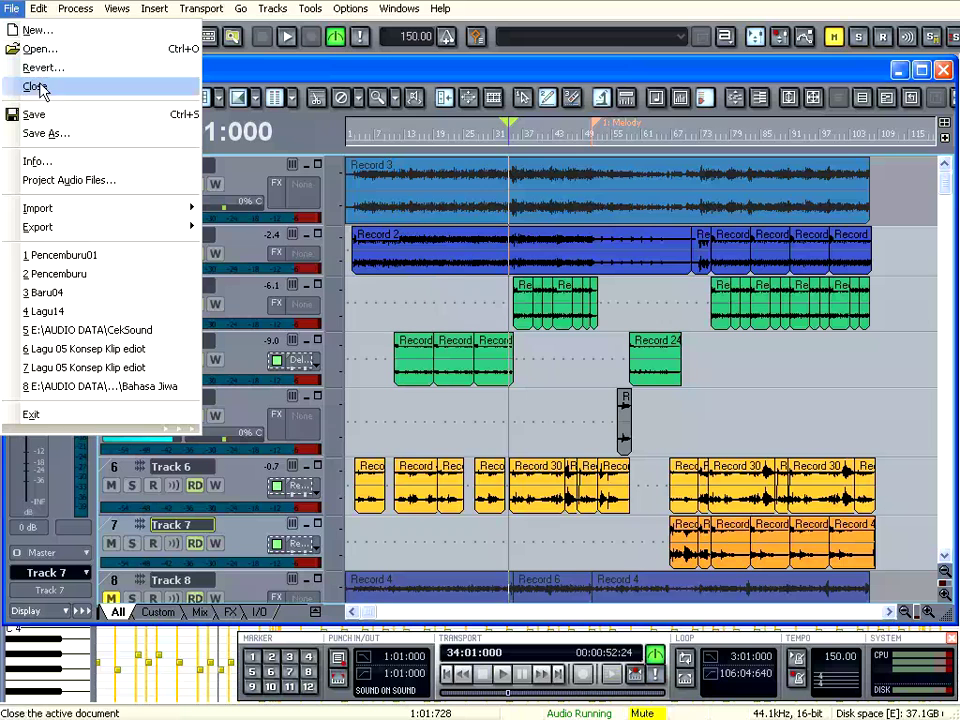
{"action": "left_click", "coordinate": [43, 133]}
{"action": "left_click", "coordinate": [565, 481]}
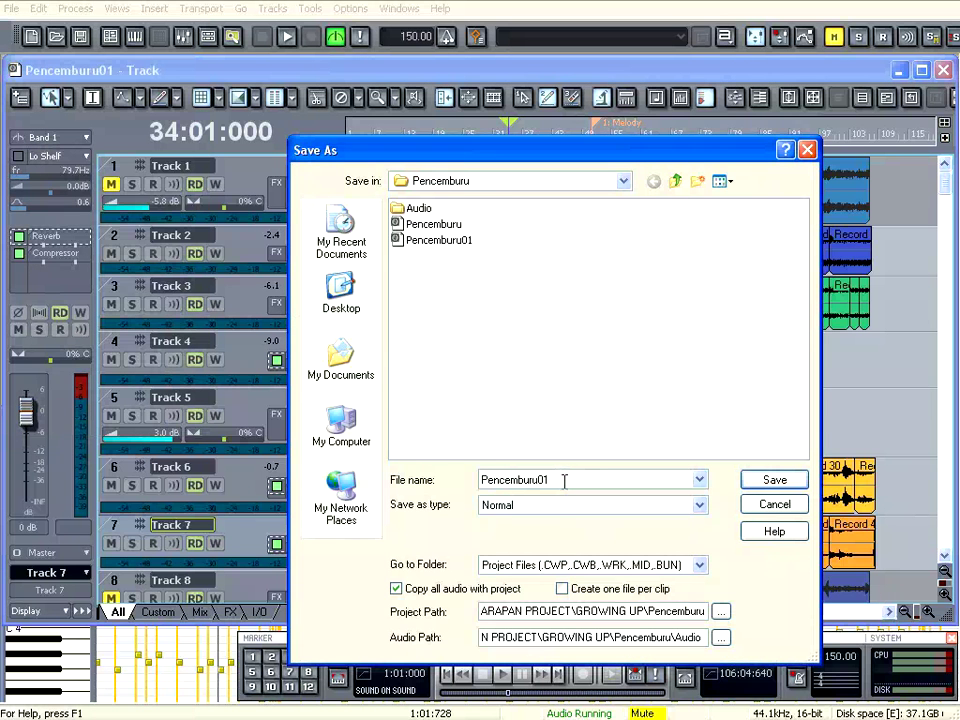
{"action": "key", "text": "BackSpace"}
{"action": "key", "text": "BackSpace"}
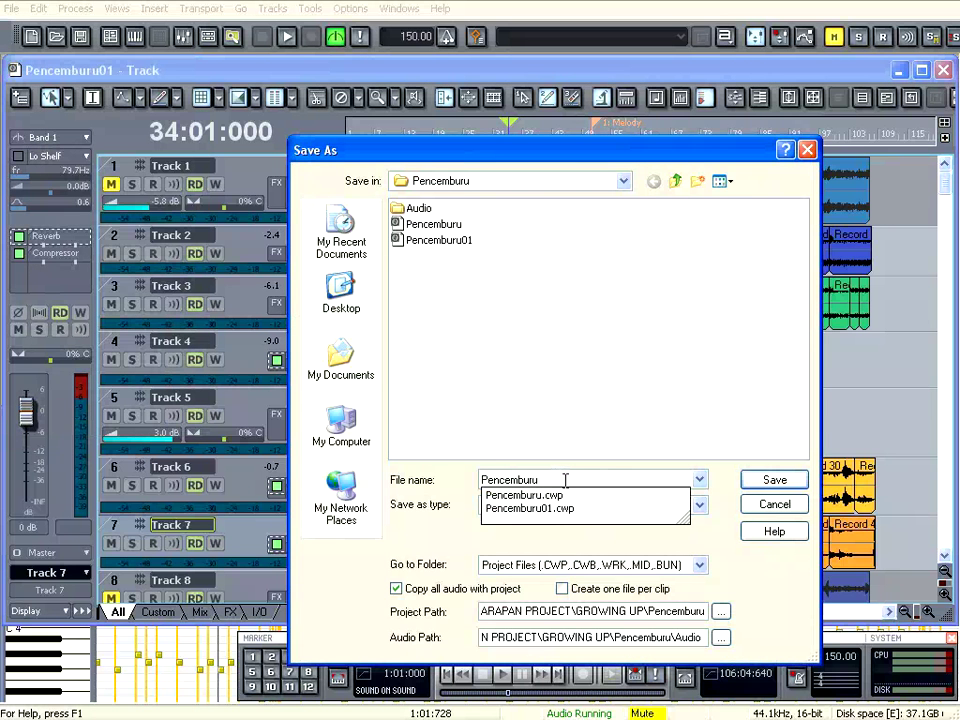
{"action": "type", "text": "DanAudioData"}
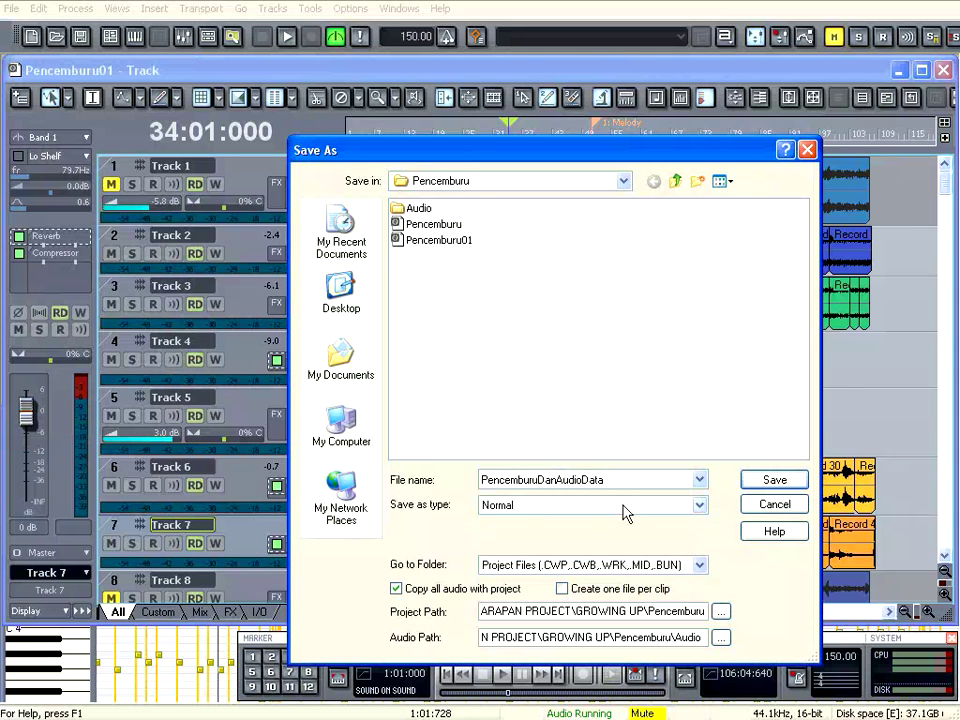
{"action": "left_click", "coordinate": [700, 506]}
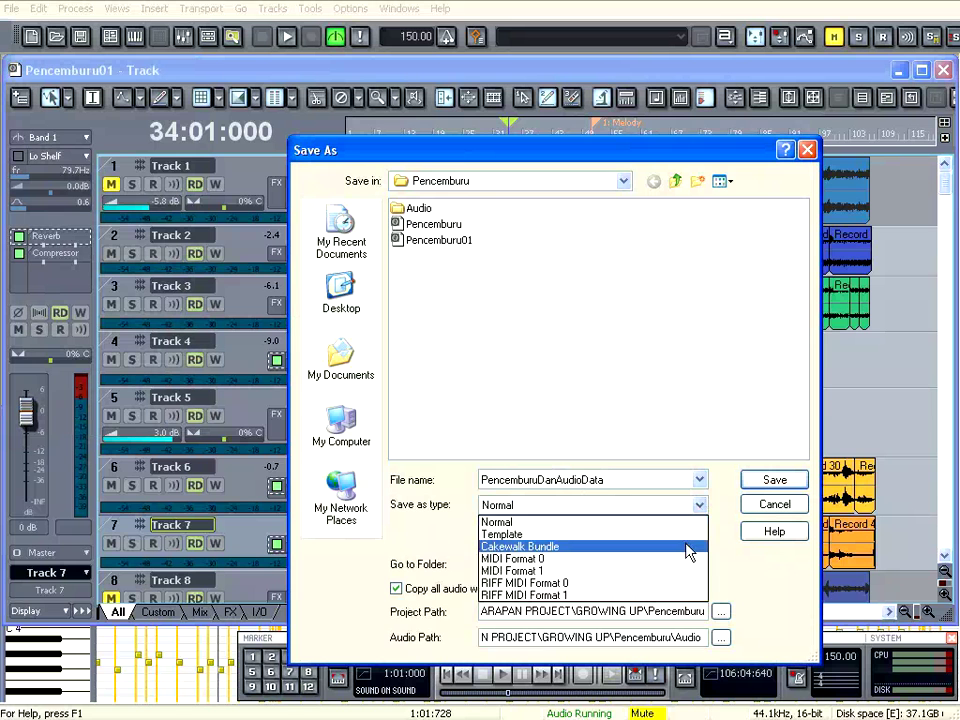
{"action": "left_click", "coordinate": [688, 548]}
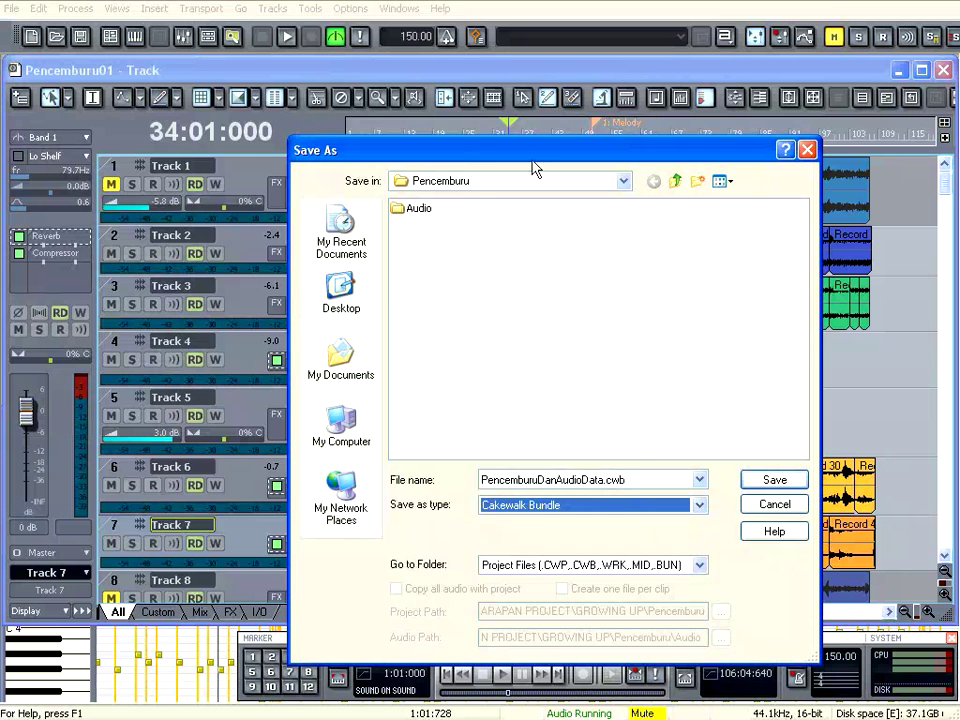
{"action": "left_click_drag", "start_coordinate": [530, 152], "coordinate": [373, 74]}
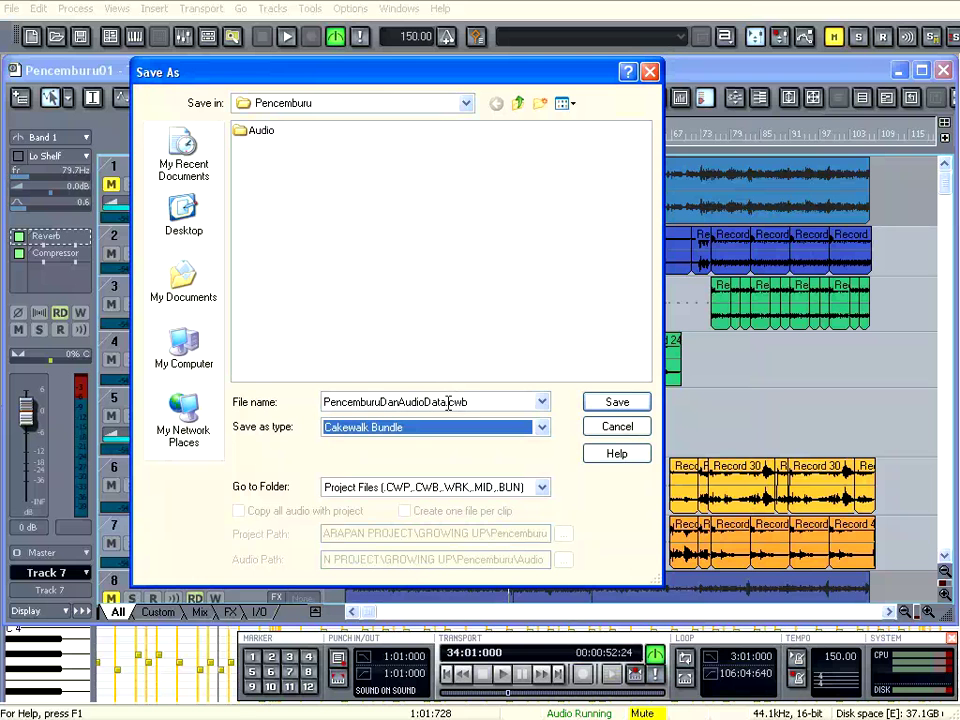
{"action": "left_click", "coordinate": [613, 403]}
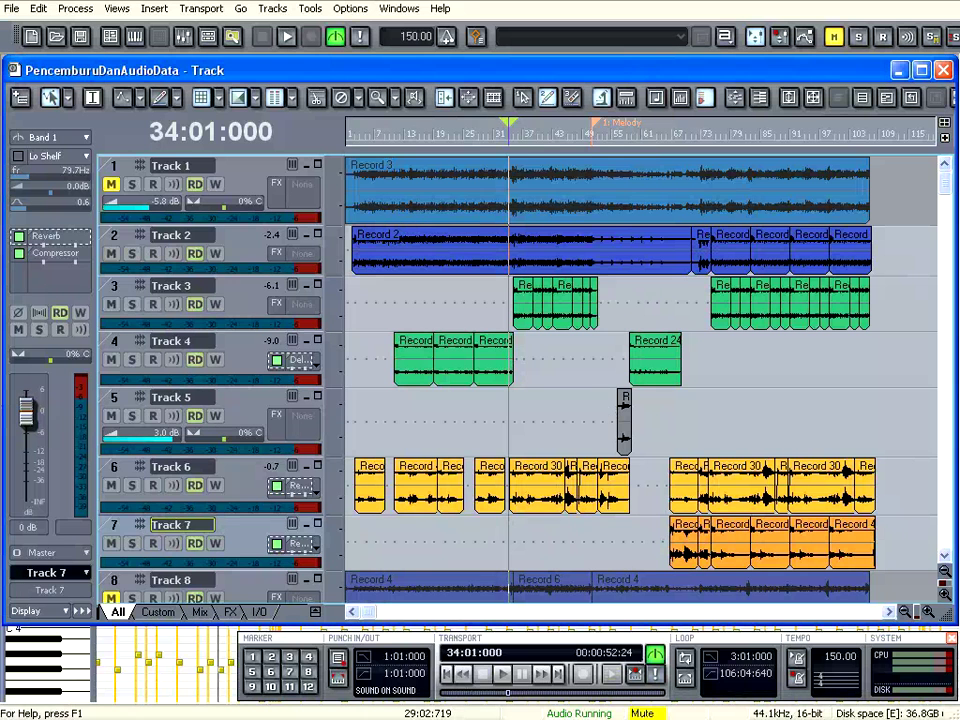
Switch to Windows Explorer, fit the Size column to its contents to compare the bundle with the project files, and return to SONAR.
{"action": "key", "text": "alt+Tab"}
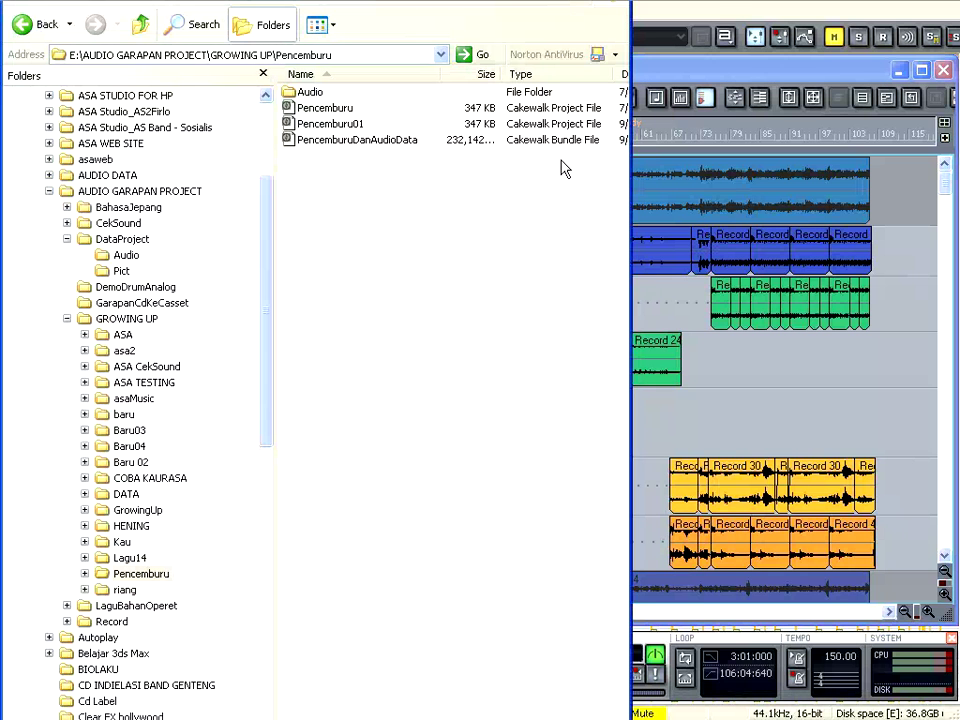
{"action": "double_click", "coordinate": [503, 74]}
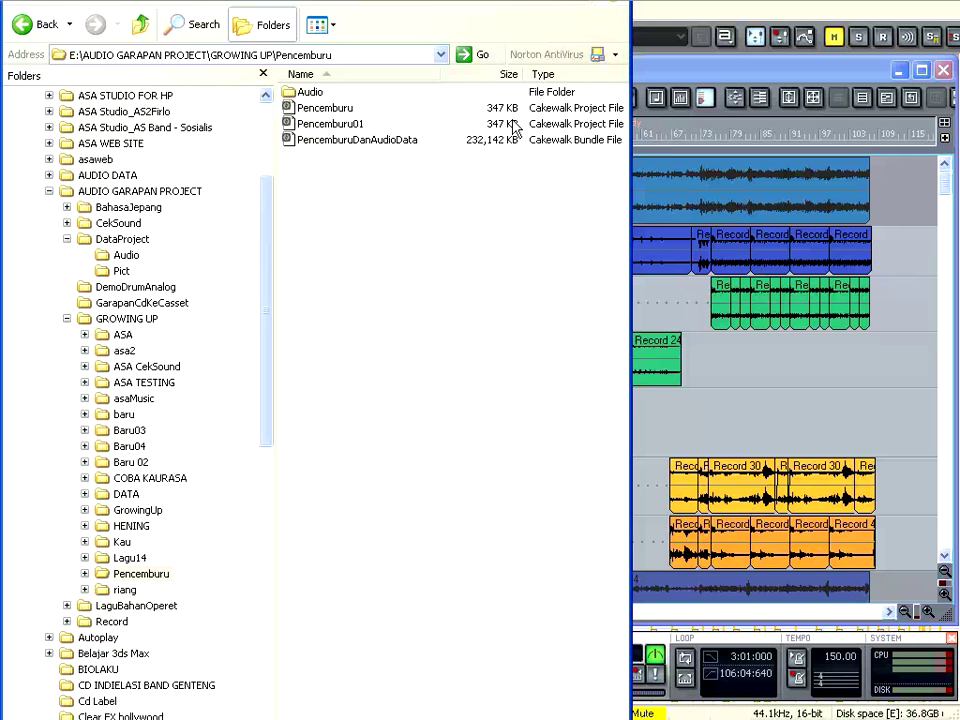
{"action": "left_click", "coordinate": [752, 80]}
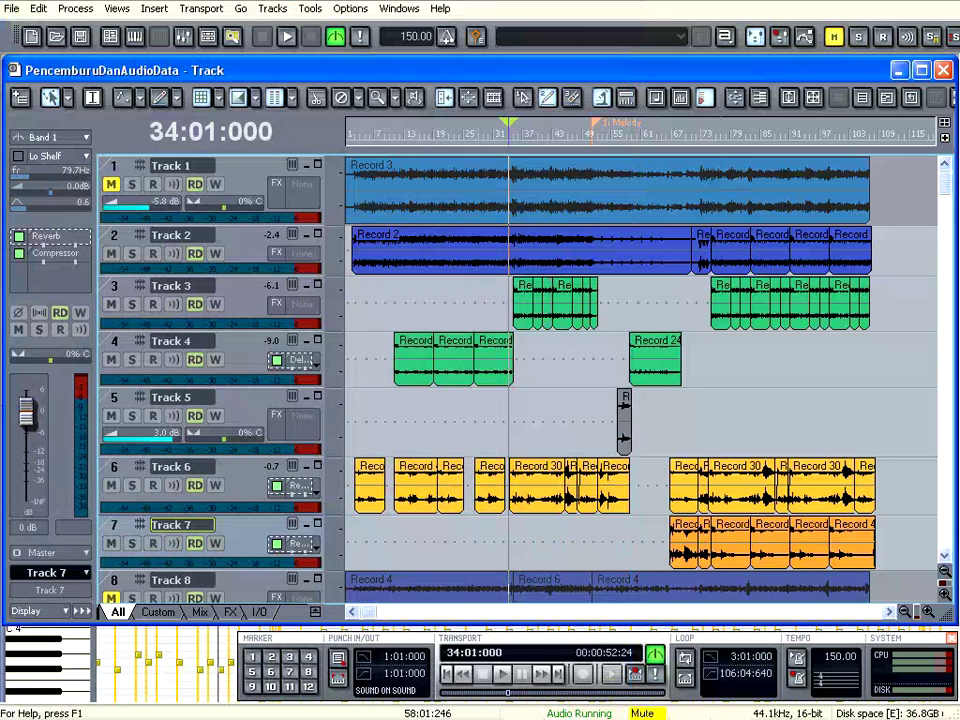
Check the bundle's file size in Windows Explorer, and close the PencemburuDanAudioData project in SONAR.
{"action": "key", "text": "alt+Tab"}
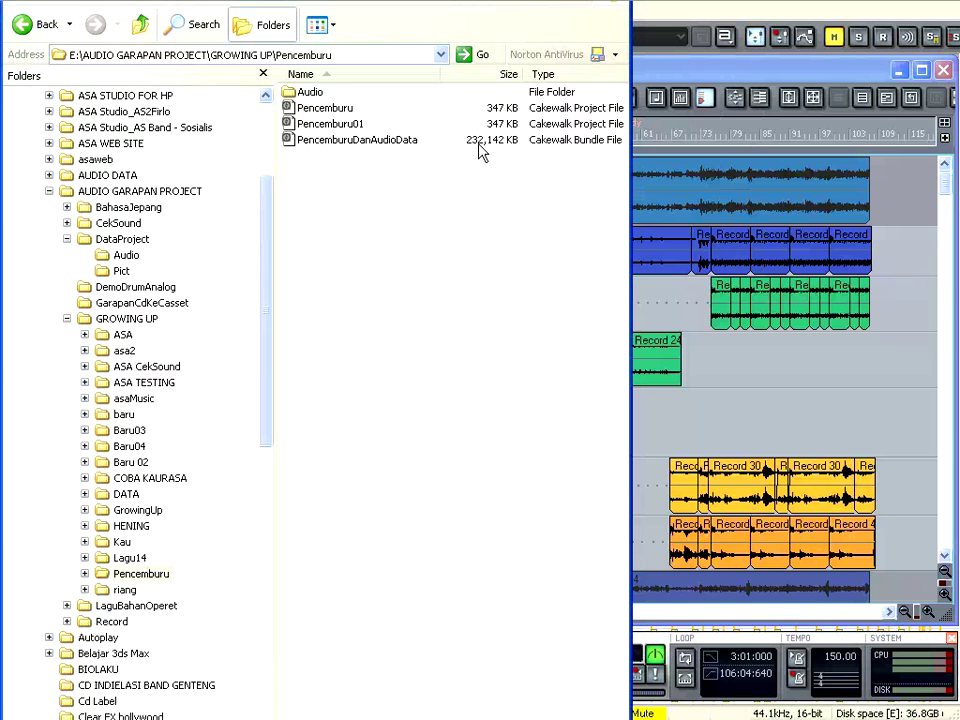
{"action": "left_click", "coordinate": [728, 68]}
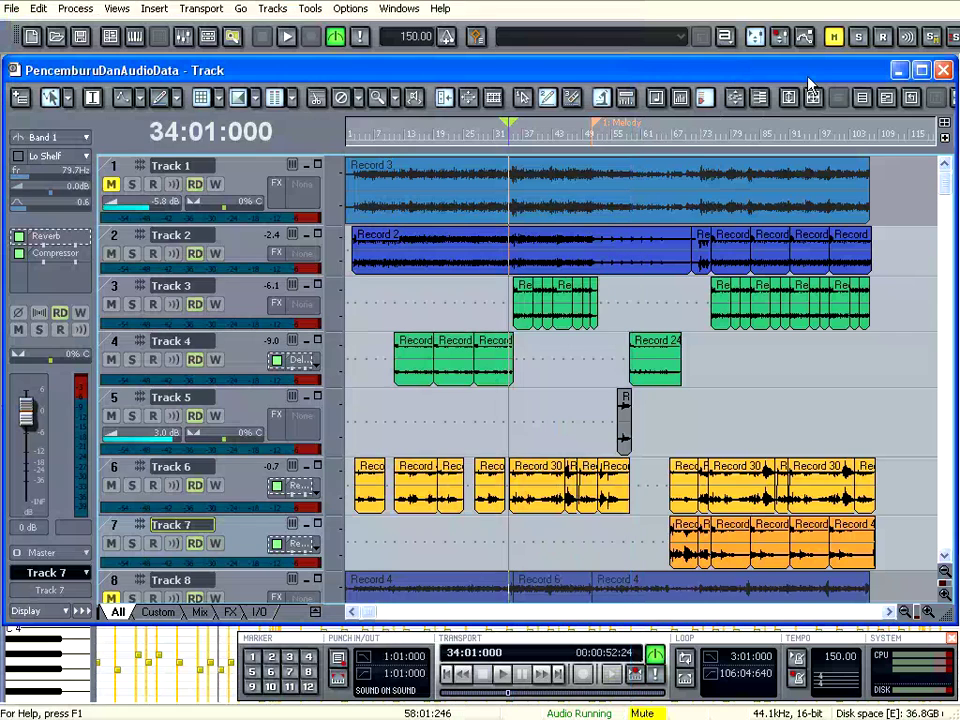
{"action": "left_click", "coordinate": [945, 71]}
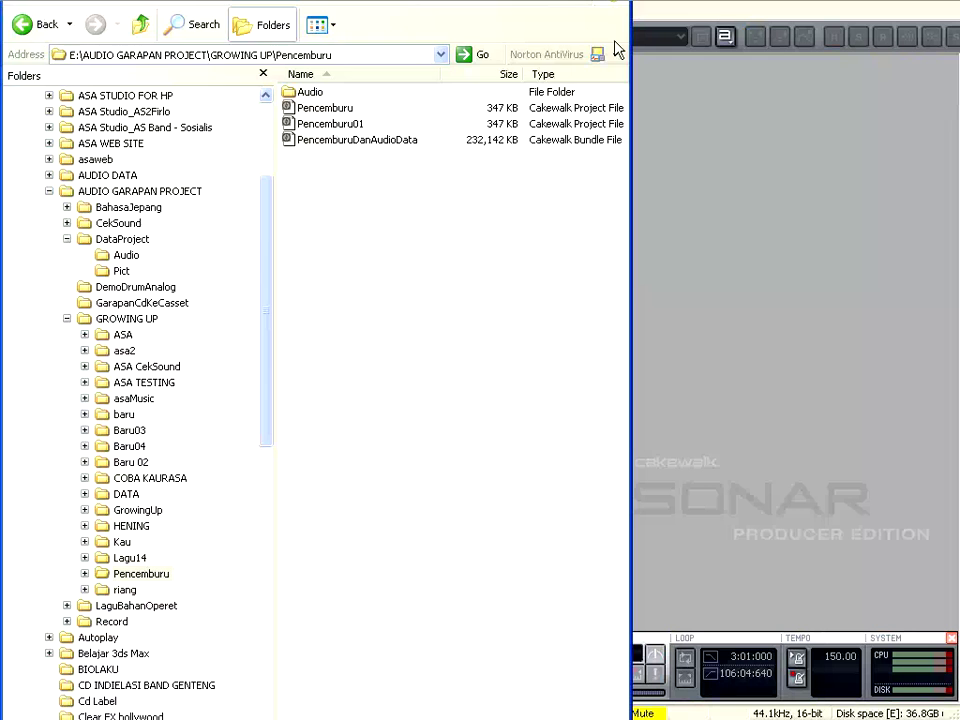
{"action": "left_click", "coordinate": [748, 3]}
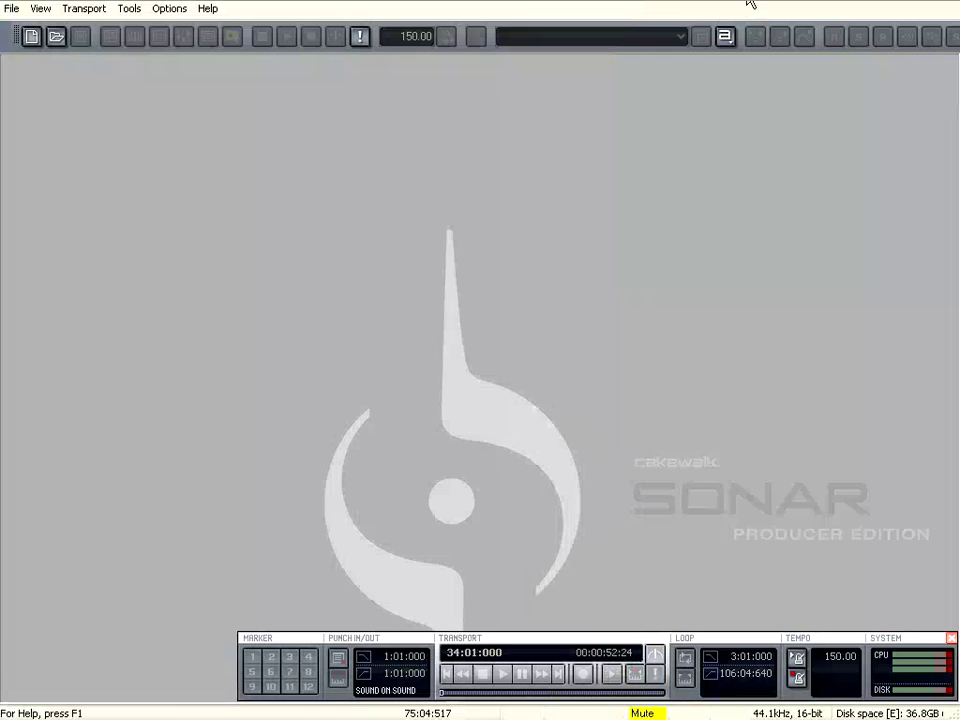
Open the PencemburuDanAudioData bundle from the Pencemburu folder.
{"action": "left_click", "coordinate": [12, 10]}
{"action": "left_click", "coordinate": [34, 50]}
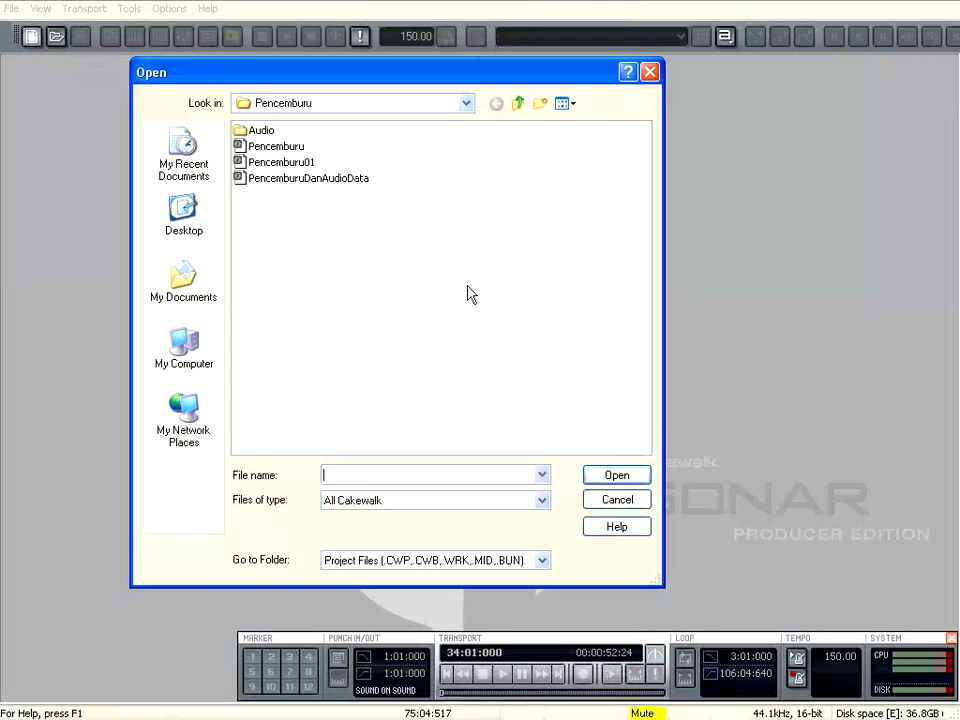
{"action": "left_click", "coordinate": [320, 180]}
{"action": "left_click", "coordinate": [618, 478]}
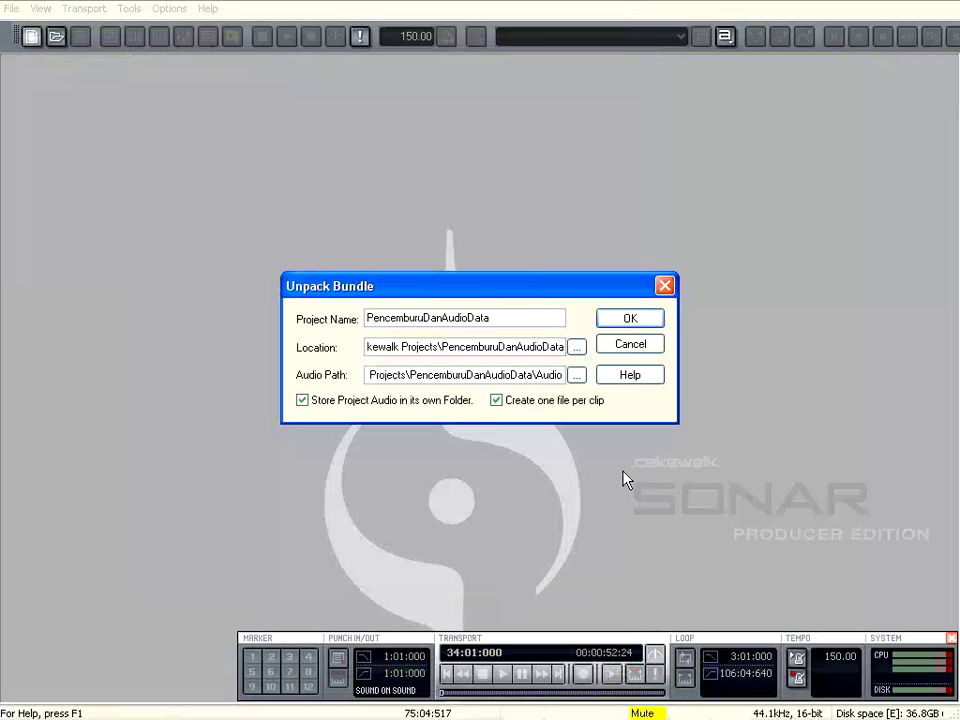
Set the bundle's unpack location to the Audio folder in E:\AUDIO GARAPAN PROJECT\DataProject.
{"action": "left_click_drag", "start_coordinate": [512, 294], "coordinate": [351, 200]}
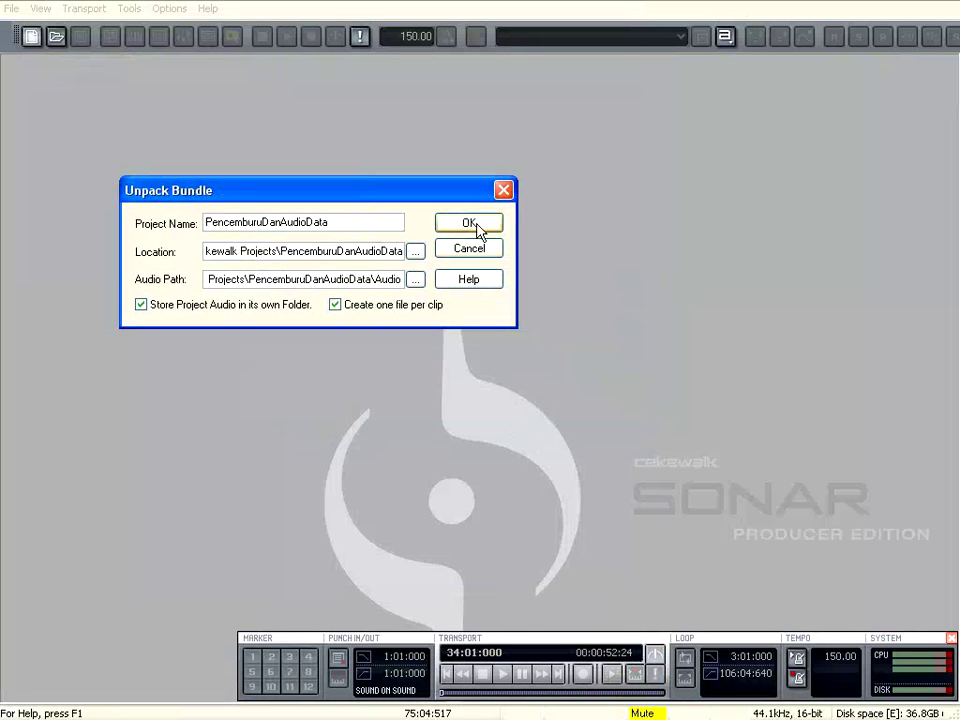
{"action": "left_click", "coordinate": [415, 252]}
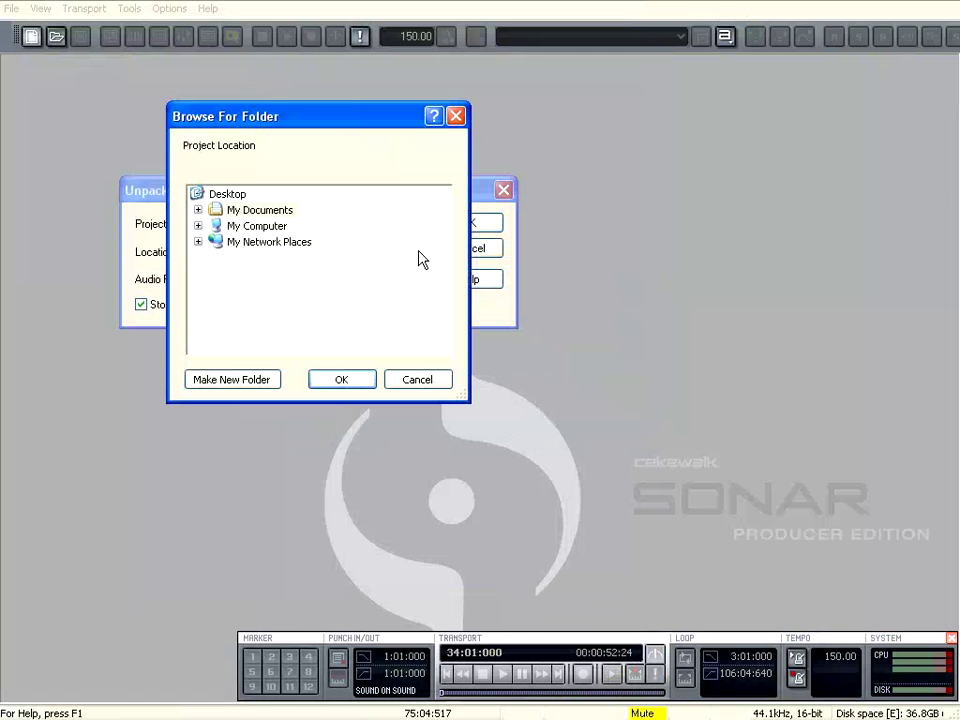
{"action": "left_click", "coordinate": [198, 227]}
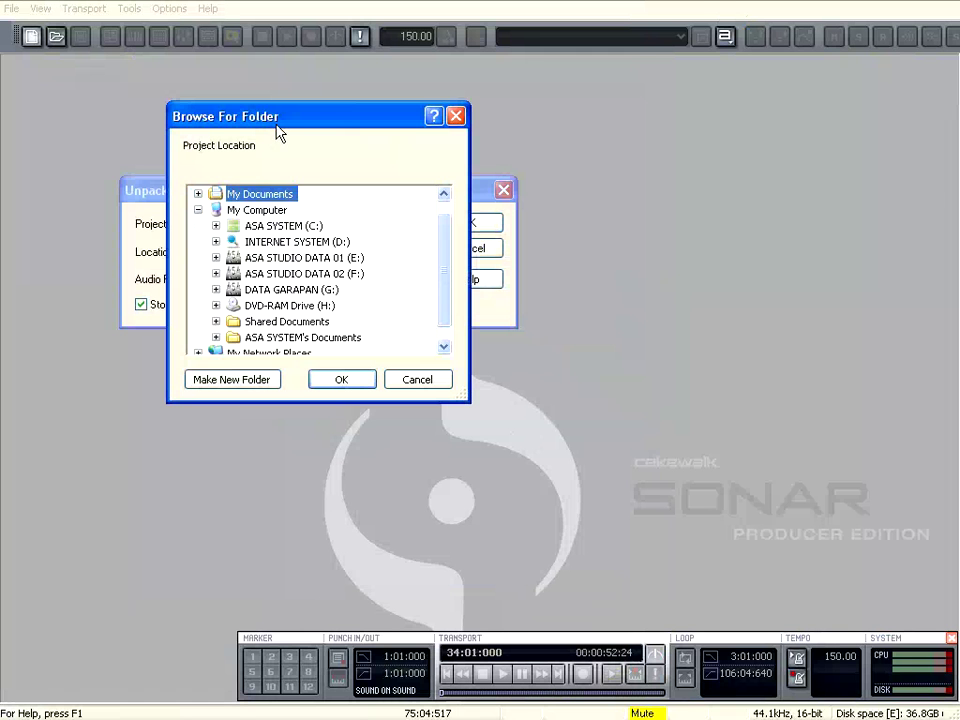
{"action": "left_click_drag", "start_coordinate": [279, 130], "coordinate": [439, 147]}
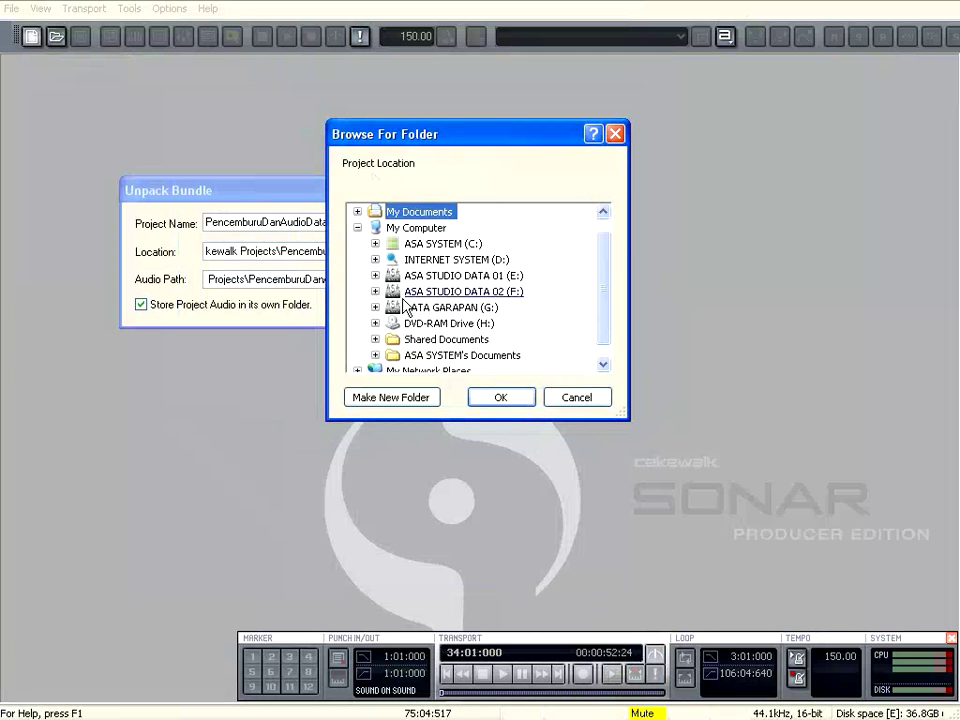
{"action": "left_click_drag", "start_coordinate": [514, 155], "coordinate": [701, 140]}
{"action": "left_click", "coordinate": [566, 272]}
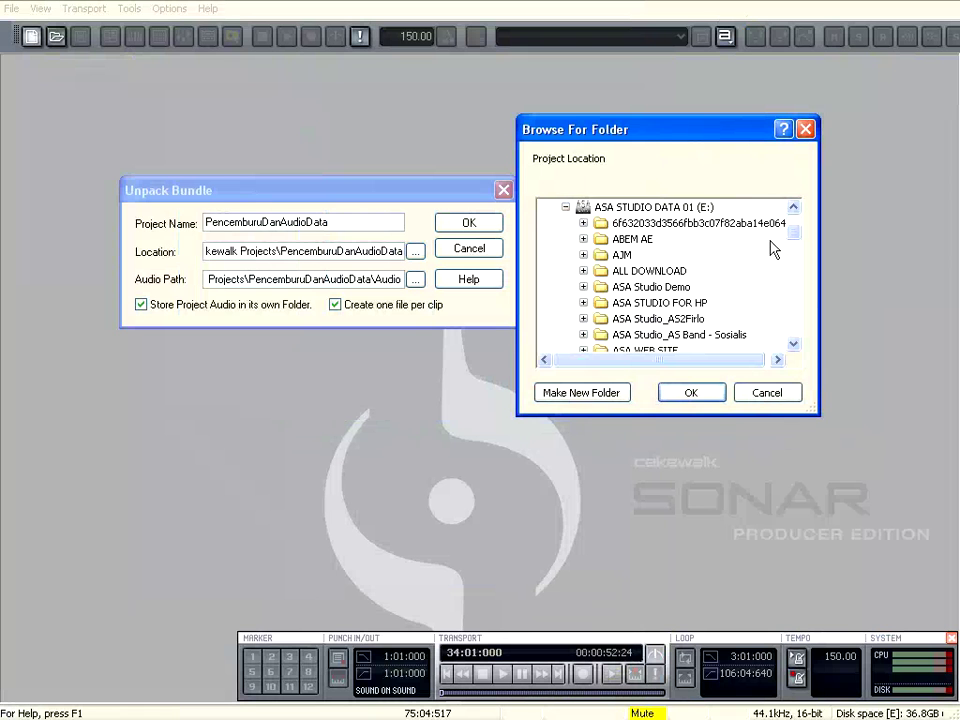
{"action": "left_click_drag", "start_coordinate": [796, 233], "coordinate": [797, 247]}
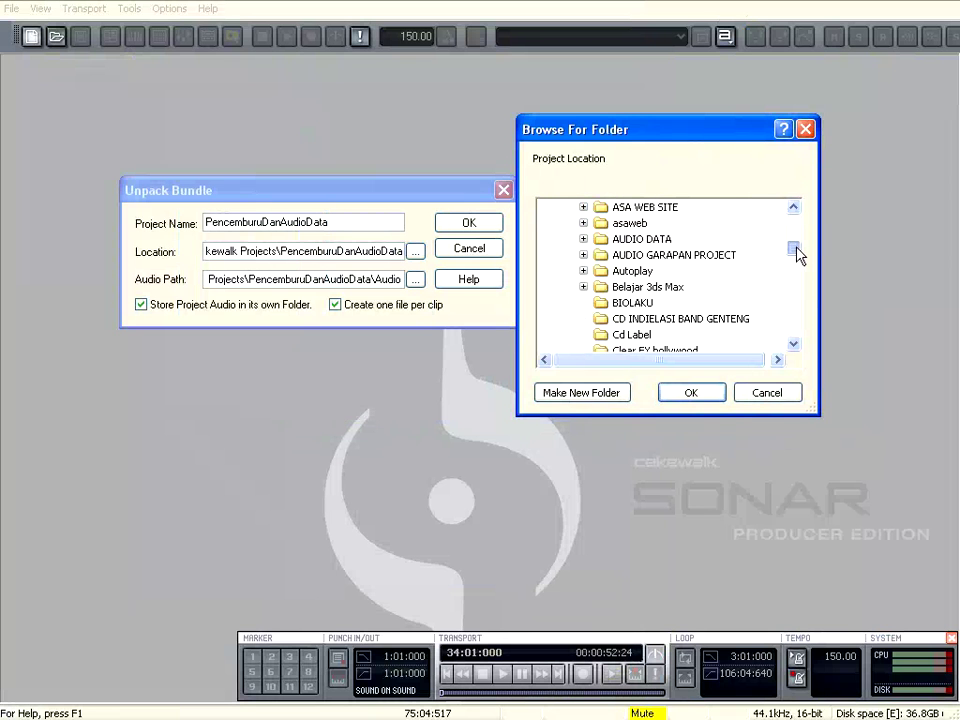
{"action": "left_click", "coordinate": [583, 255]}
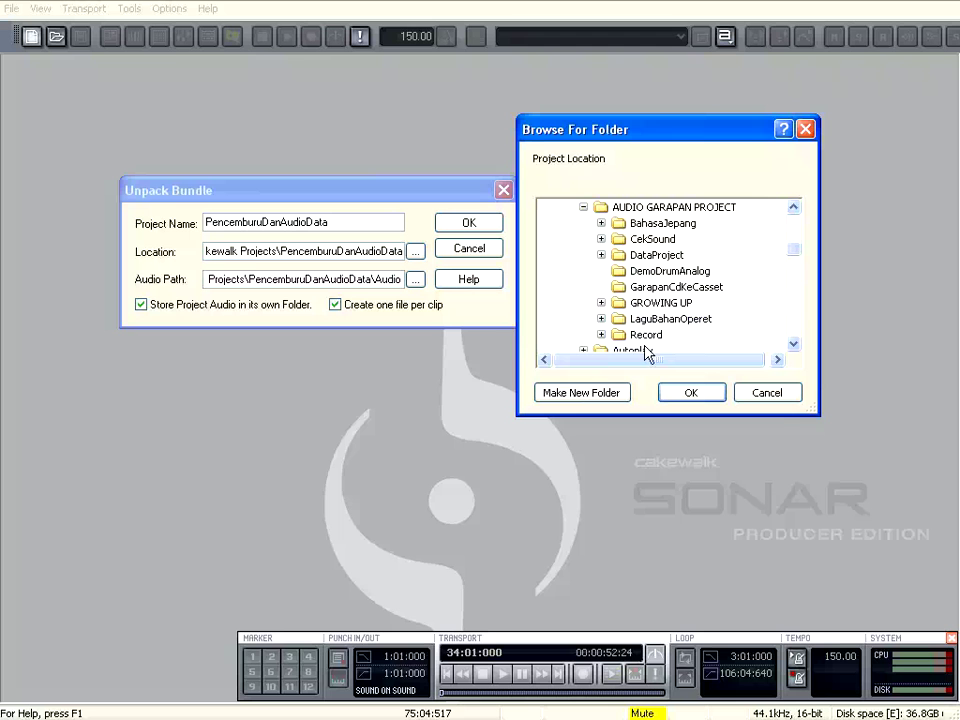
{"action": "scroll", "coordinate": [652, 316], "scroll_direction": "up", "scroll_amount": 1}
{"action": "left_click", "coordinate": [601, 271]}
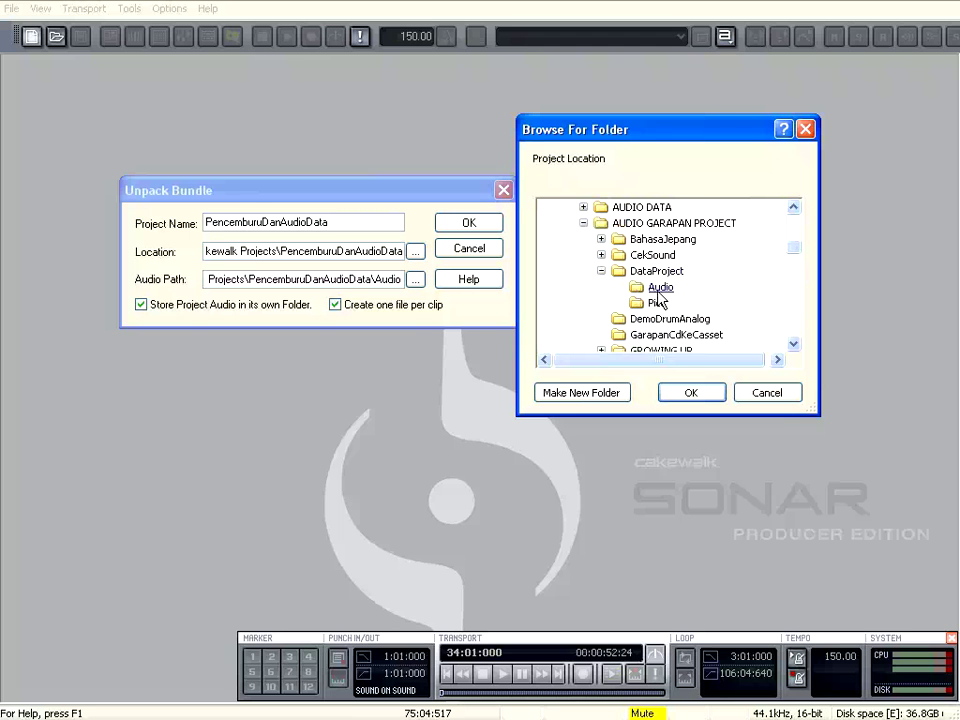
{"action": "left_click", "coordinate": [690, 392]}
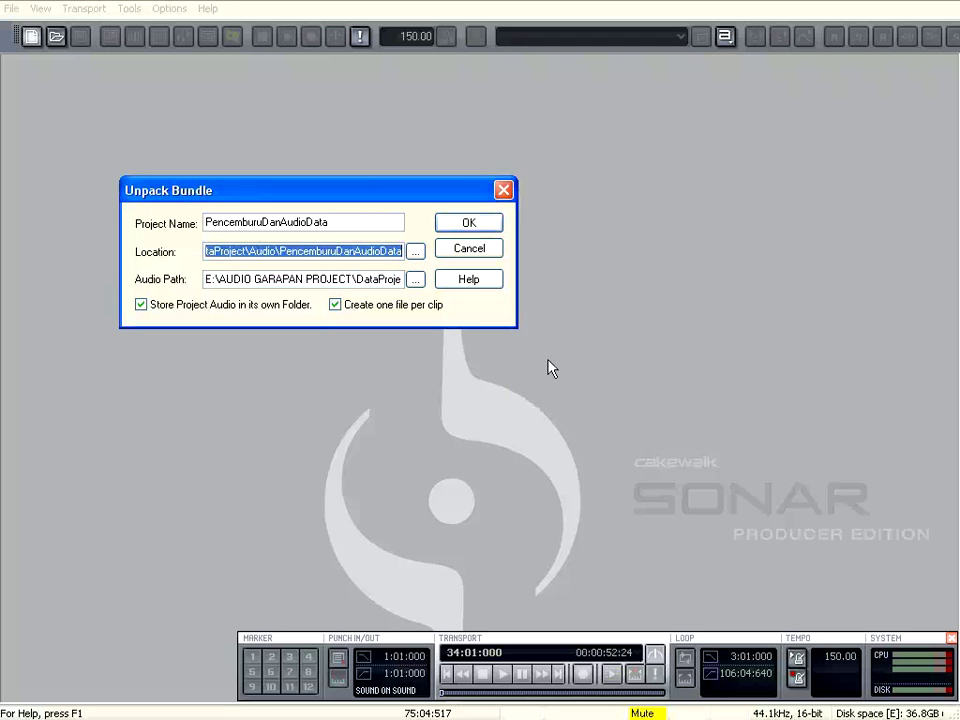
Unpack the bundle with its audio in its own folder and one file per clip, and look through the tracks down to Track 16.
{"action": "left_click", "coordinate": [469, 222]}
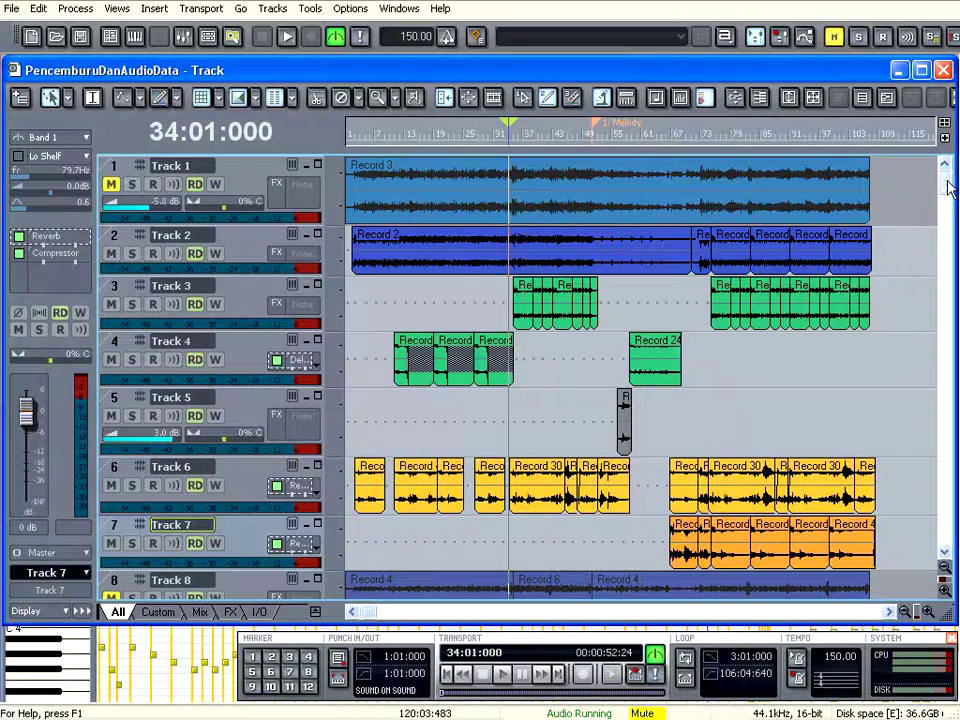
{"action": "left_click_drag", "start_coordinate": [950, 190], "coordinate": [951, 370]}
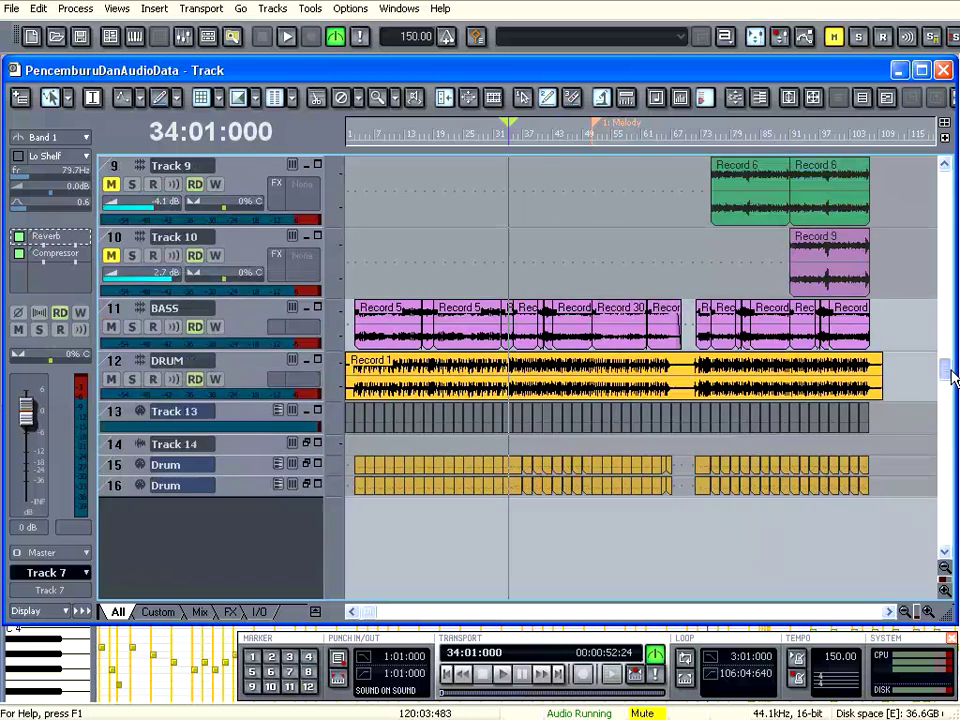